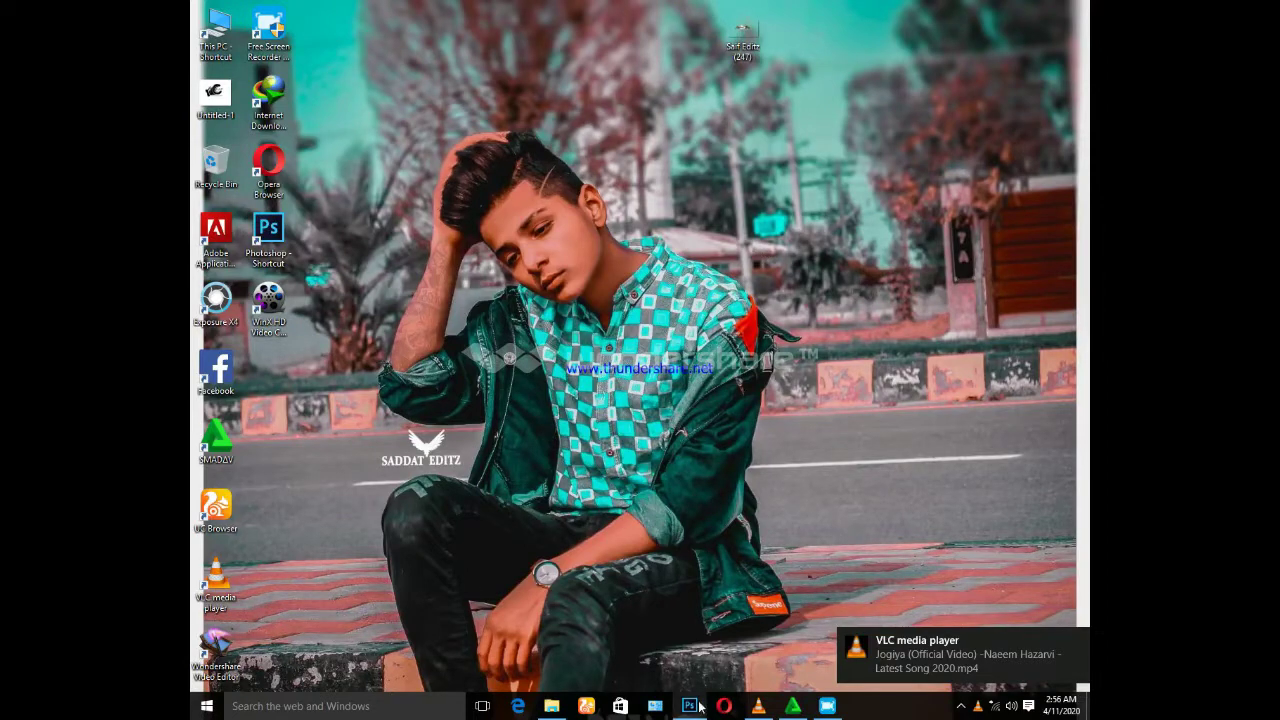
- Bring the Photoshop window with IMG_2914.JPG to the front from the taskbar
left_click(689, 706)
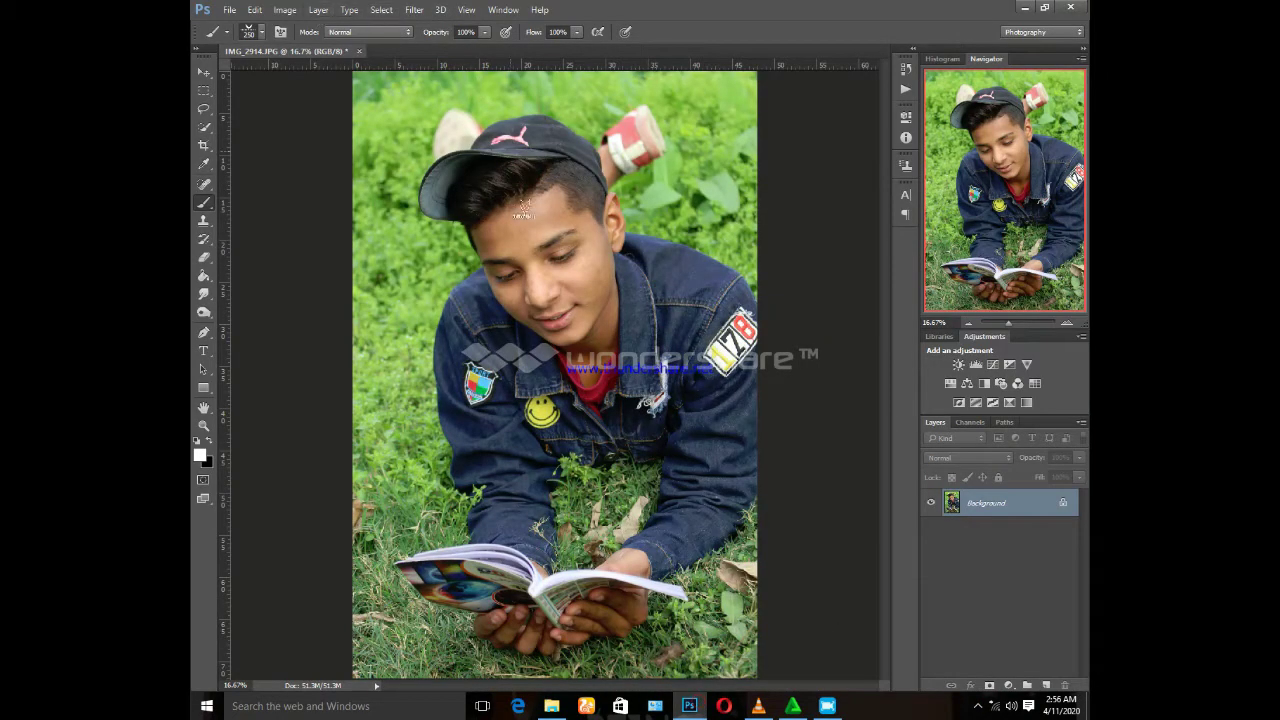
- Open the Camera Raw Filter and raise Exposure to +0.15
left_click(414, 9)
left_click(455, 92)
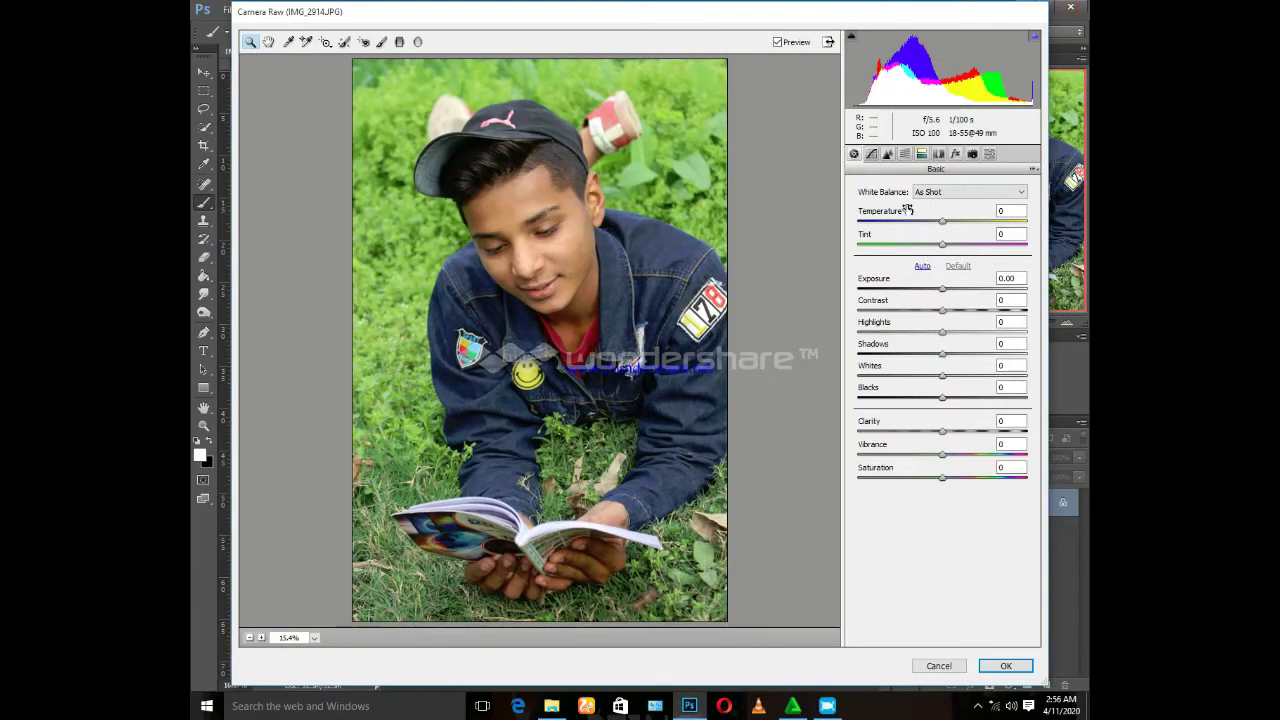
left_click_drag(942, 289, 945, 289)
- Set HSL saturation to Reds, Greens, Aquas and Blues +100, with Oranges at -4
left_click(904, 153)
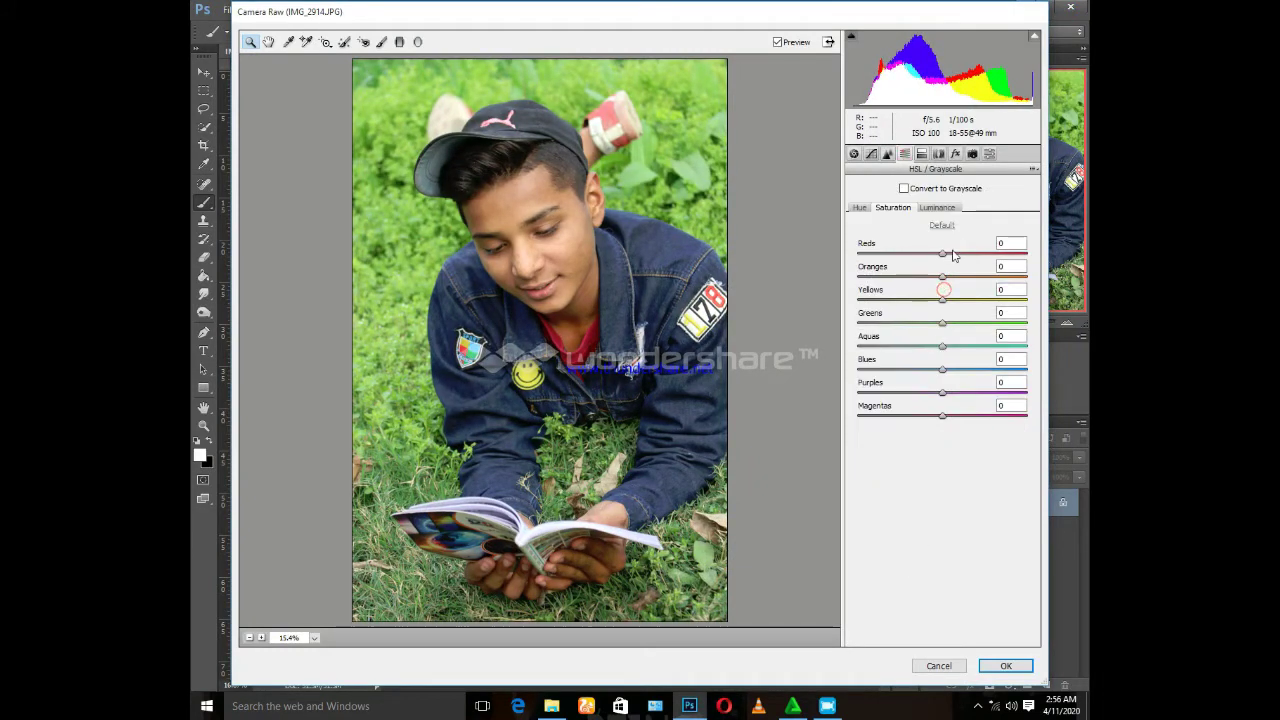
left_click_drag(944, 253, 1059, 243)
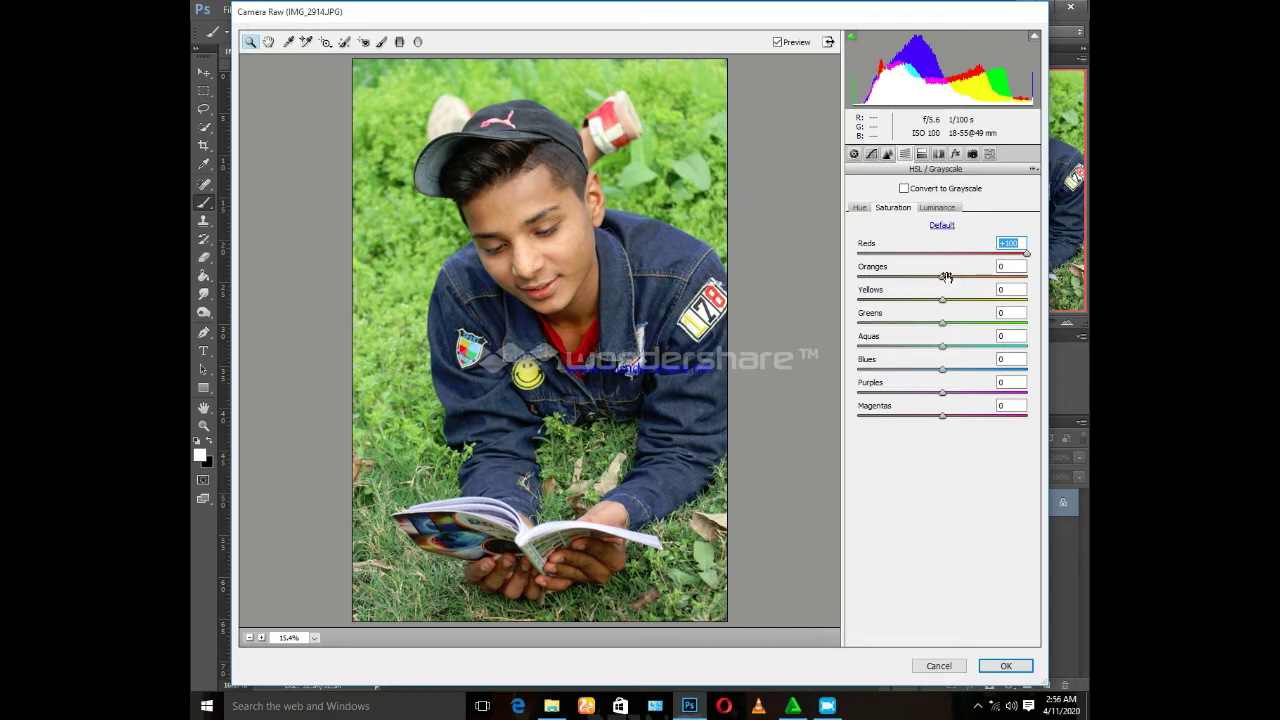
left_click_drag(944, 276, 1050, 300)
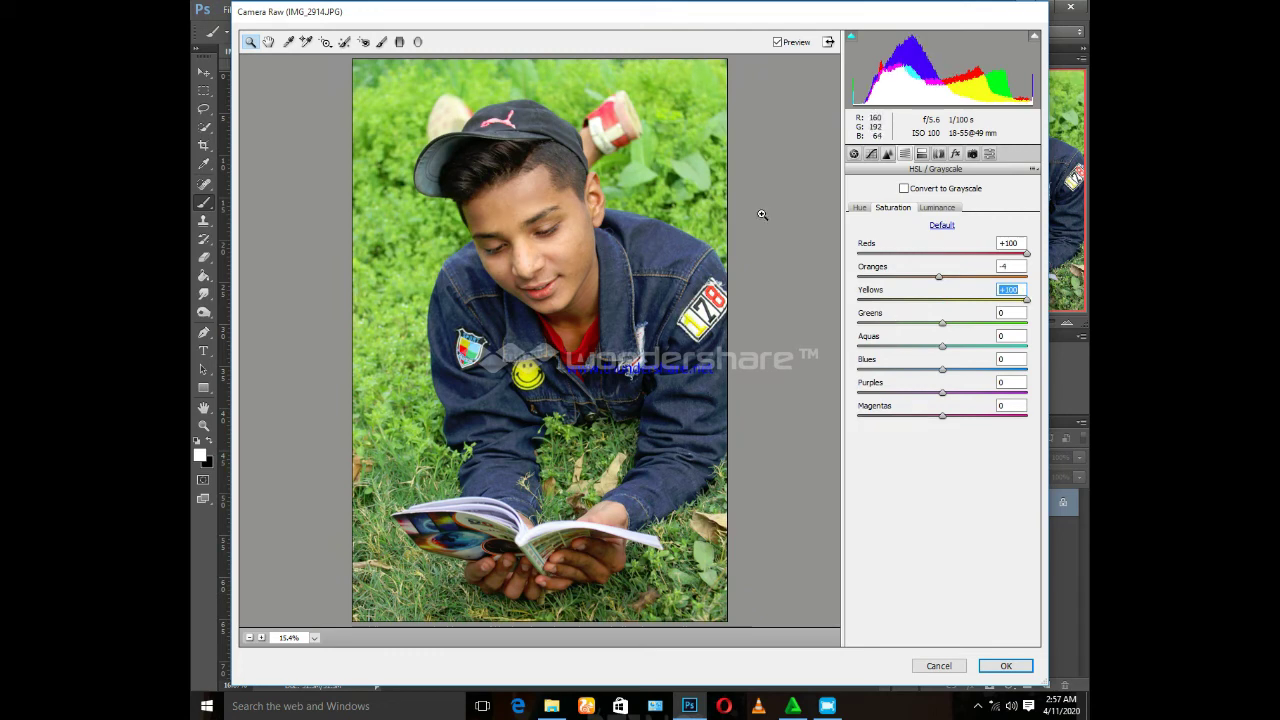
left_click_drag(951, 326, 1040, 324)
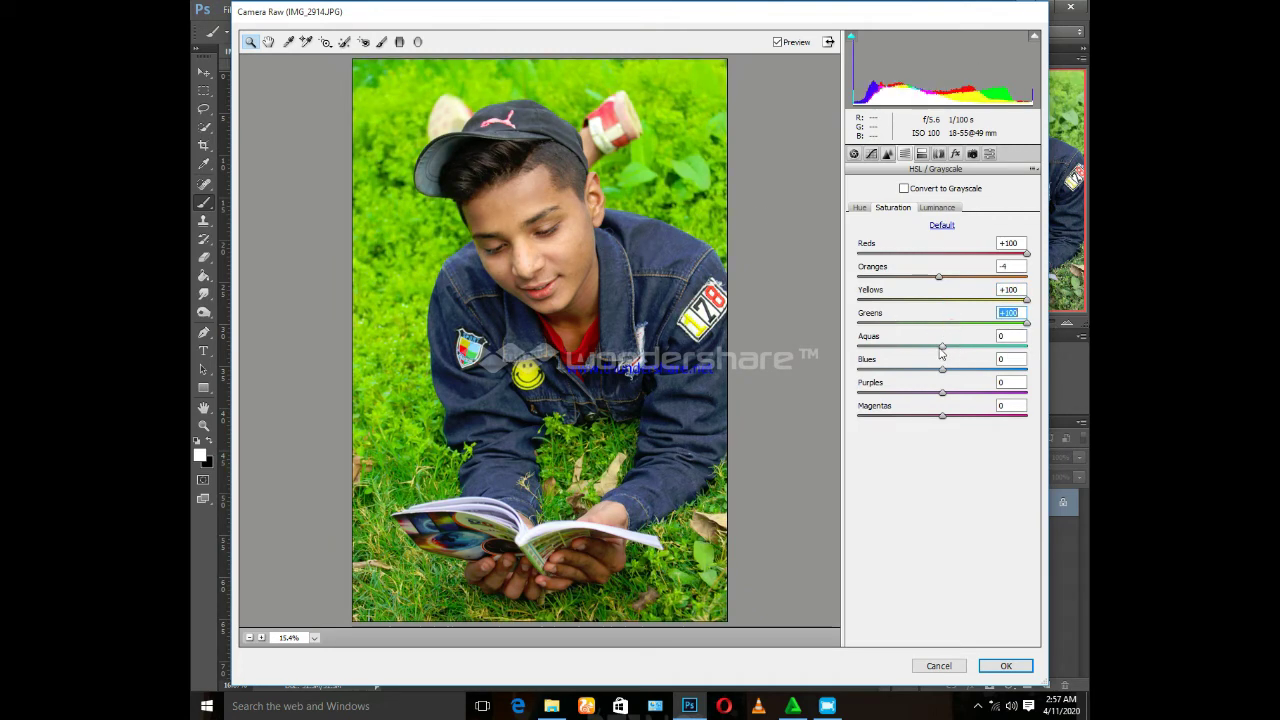
left_click_drag(941, 347, 1062, 349)
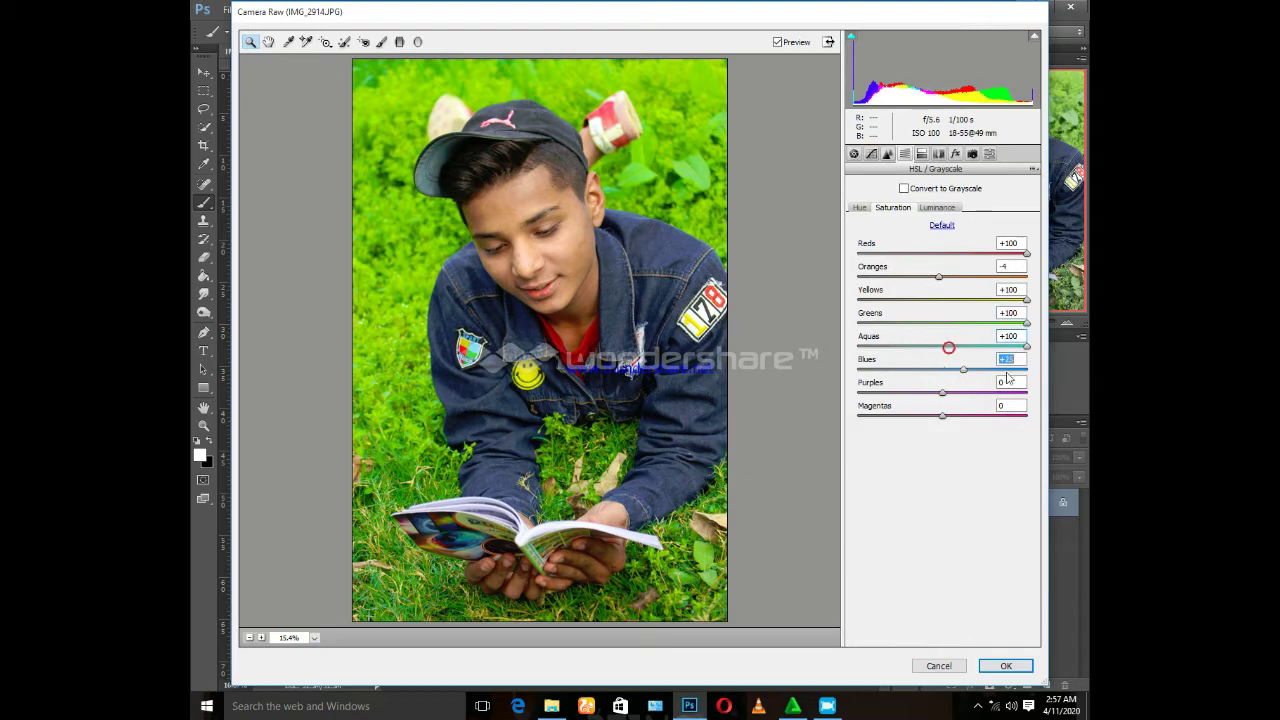
left_click_drag(942, 370, 1055, 378)
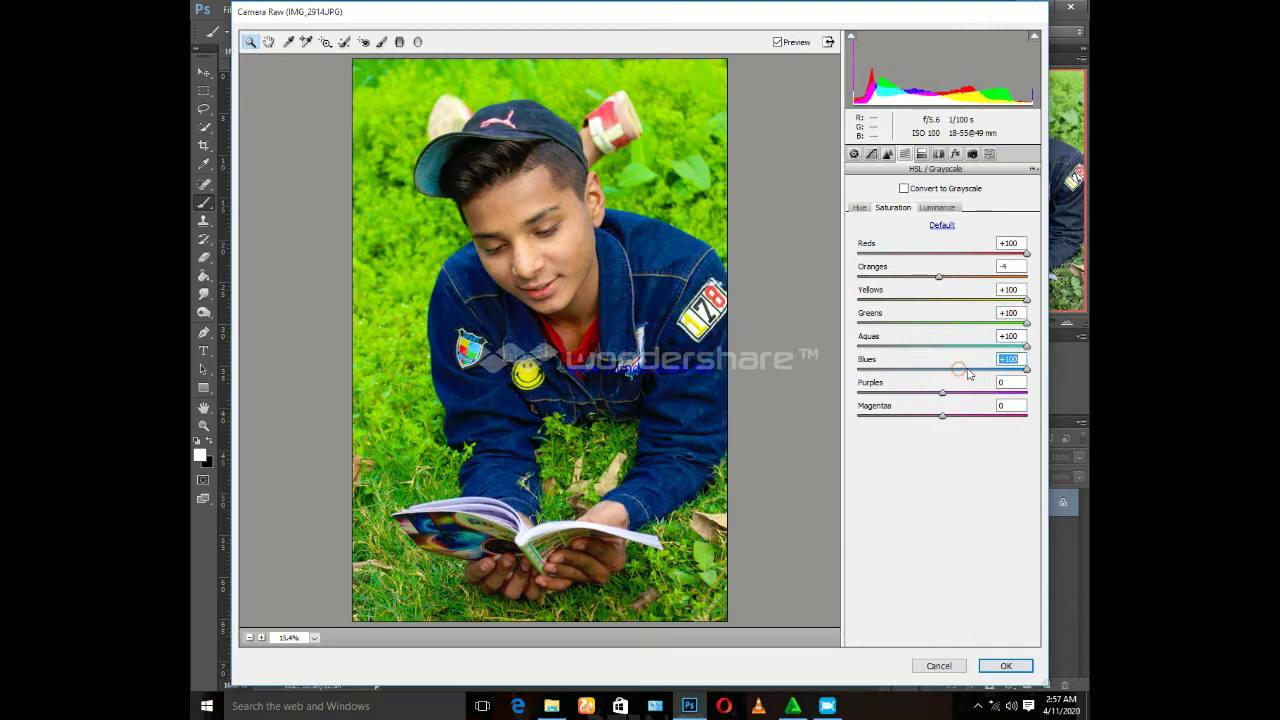
- Shift HSL hue: Greens -83, Yellows -100, and Blues left to turn the jacket teal
left_click(856, 208)
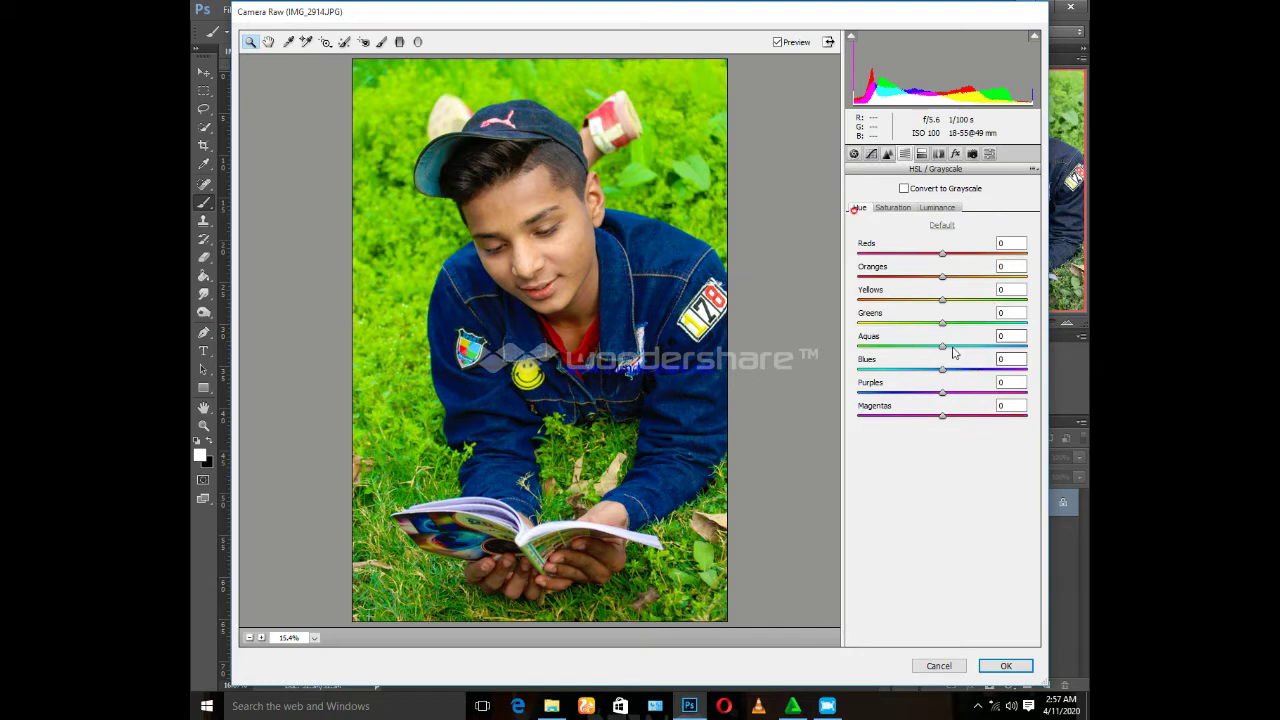
left_click_drag(942, 324, 872, 326)
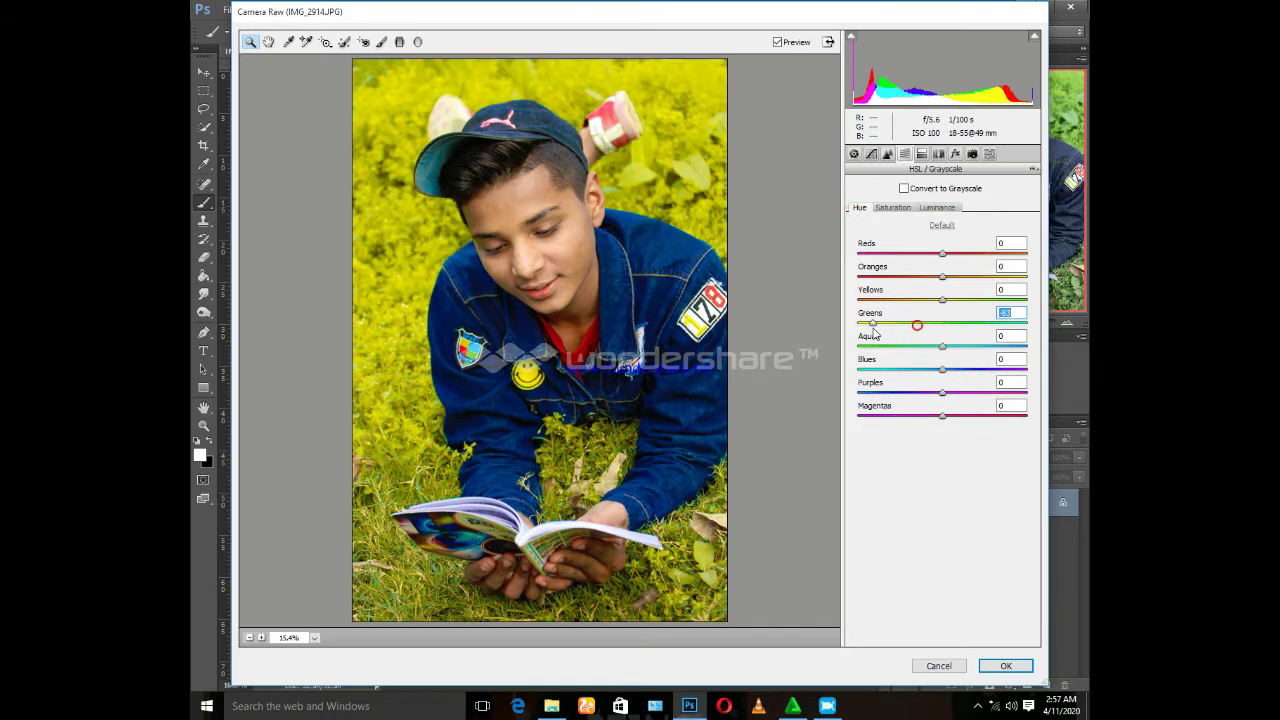
mouse_move(942, 300)
left_mouse_down()
mouse_move(850, 306)
mouse_move(950, 309)
mouse_move(855, 310)
left_mouse_up()
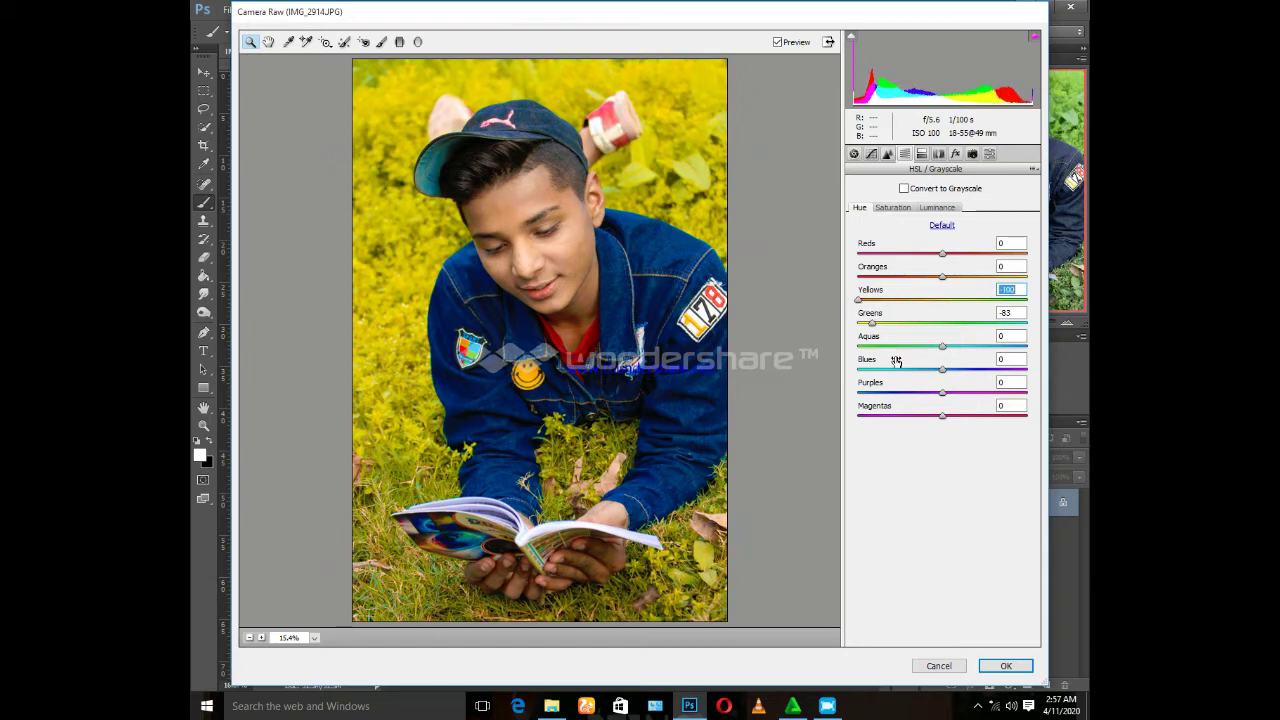
left_click_drag(926, 369, 905, 372)
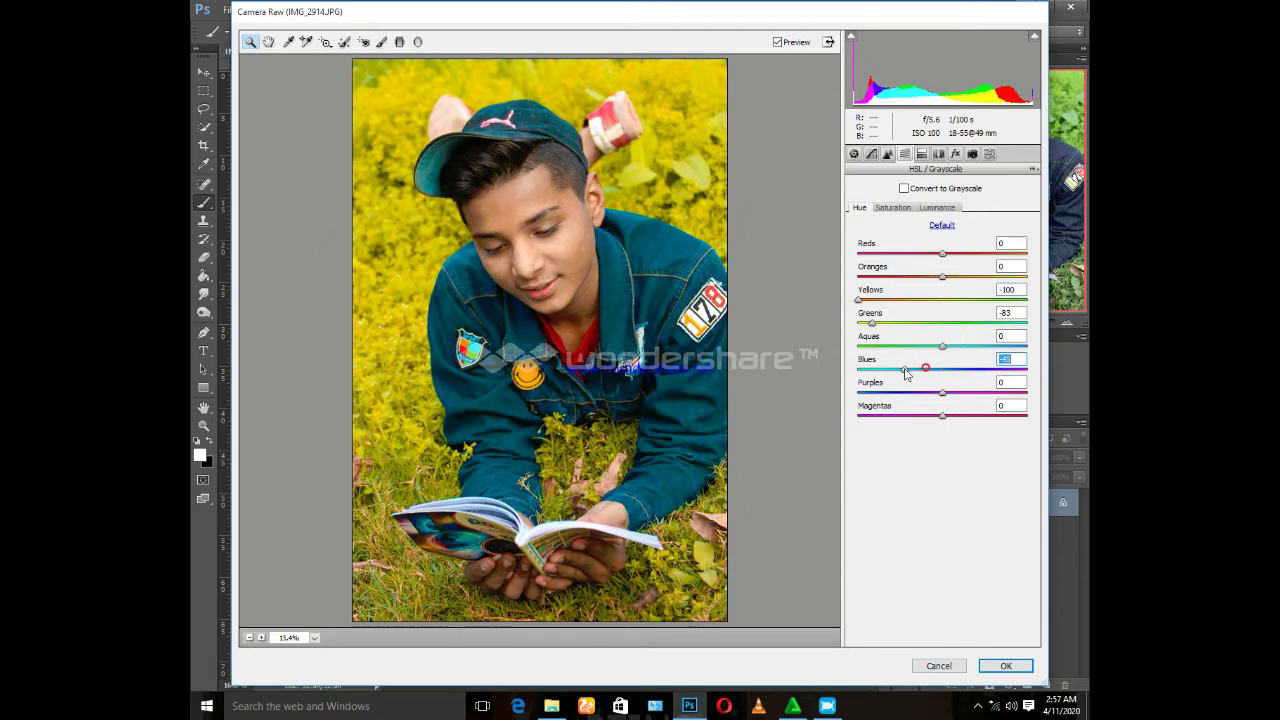
- Review the Luminance and Effects panels, then commit the Camera Raw edits
left_click(941, 208)
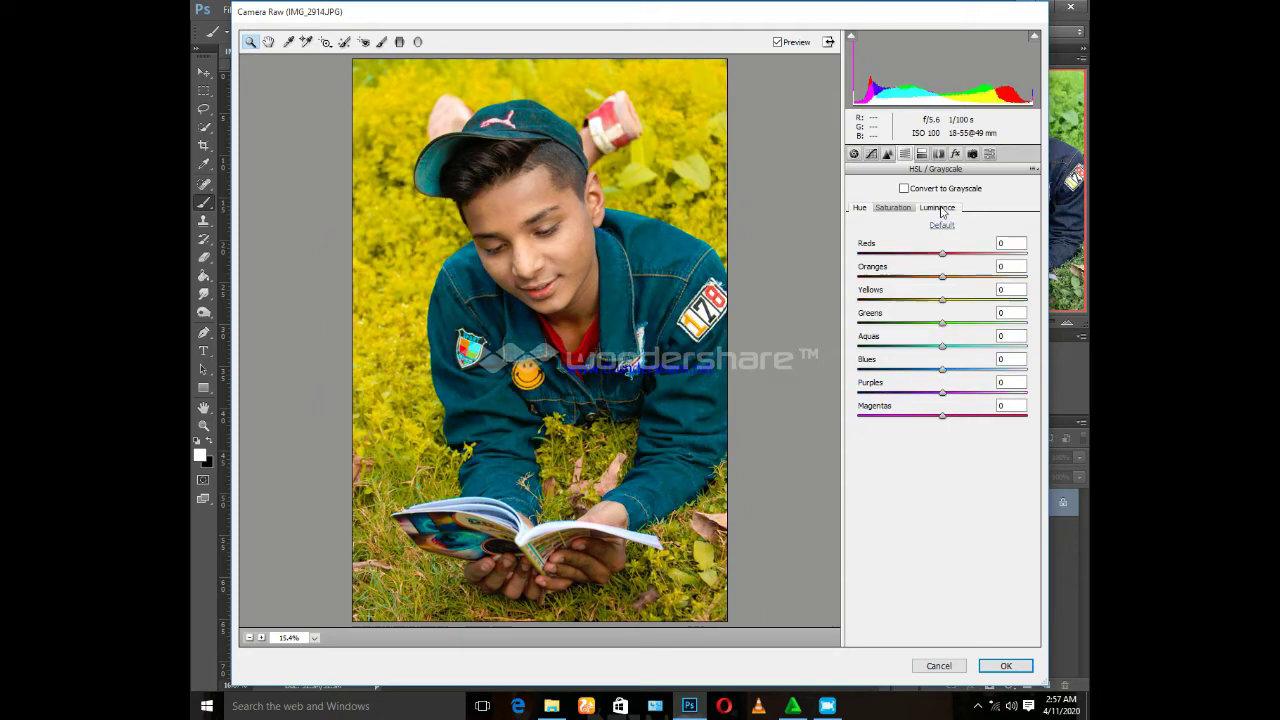
left_click(956, 154)
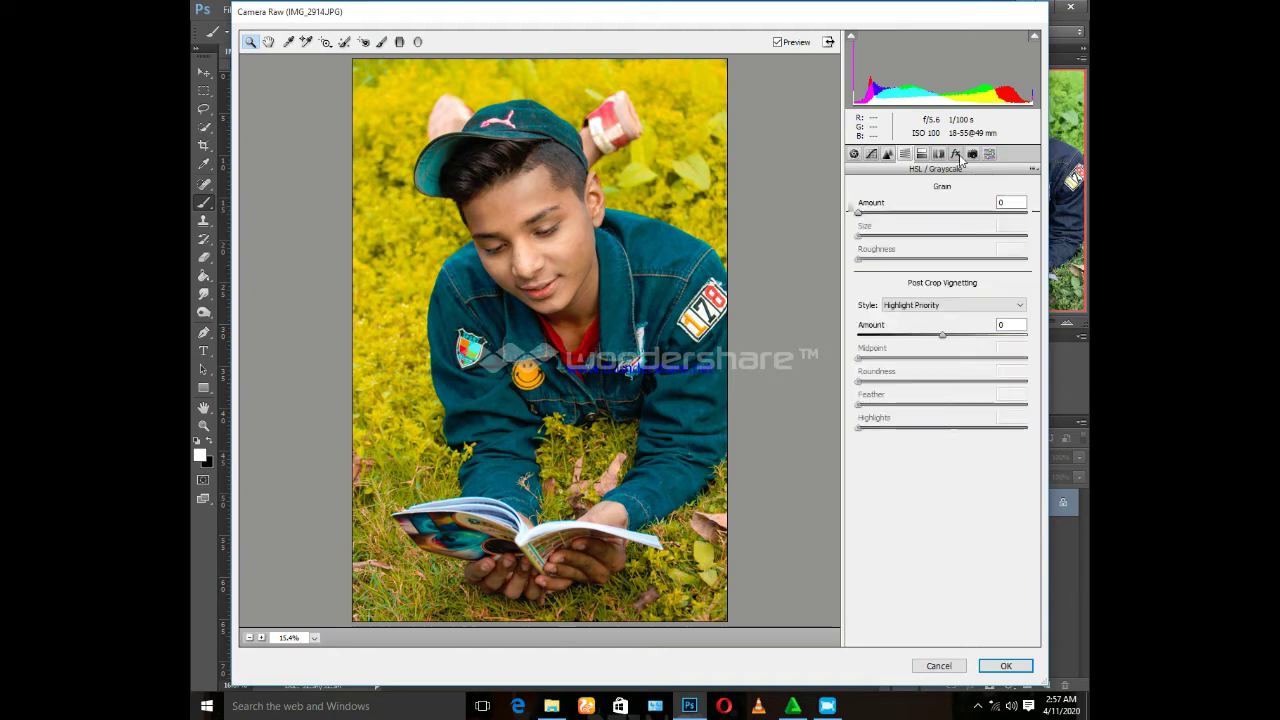
left_click(941, 336)
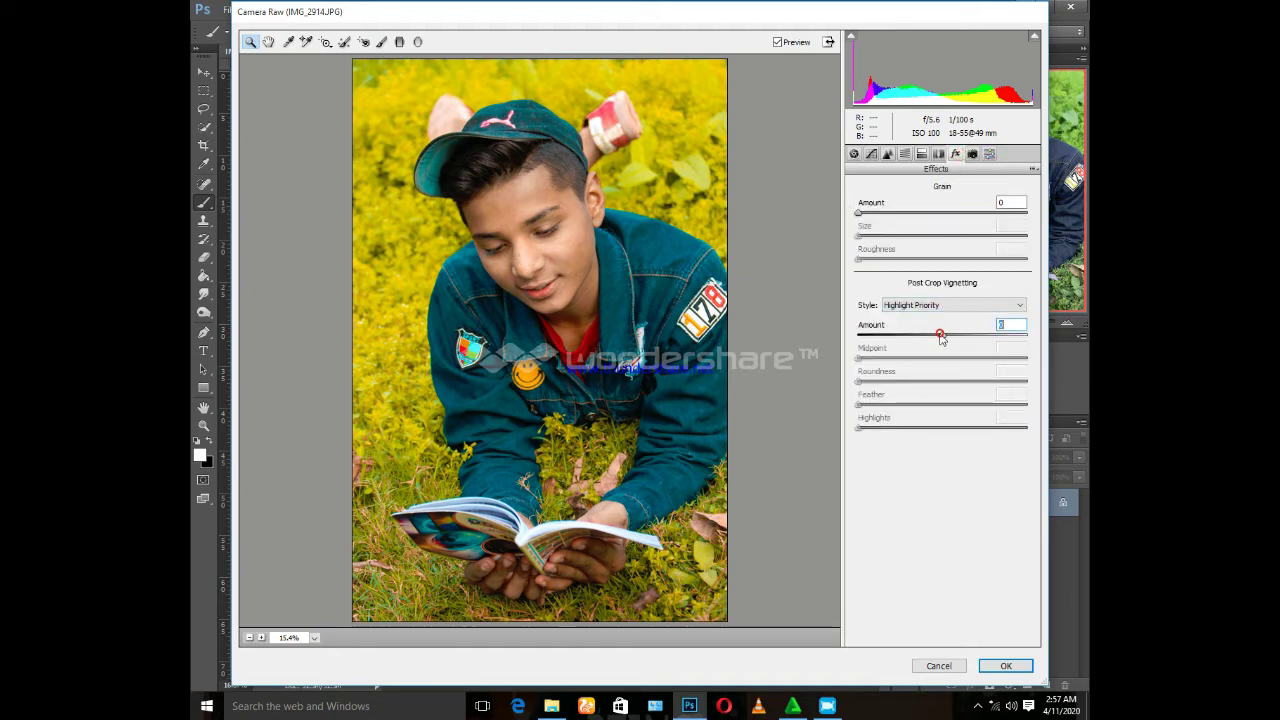
left_click(1006, 665)
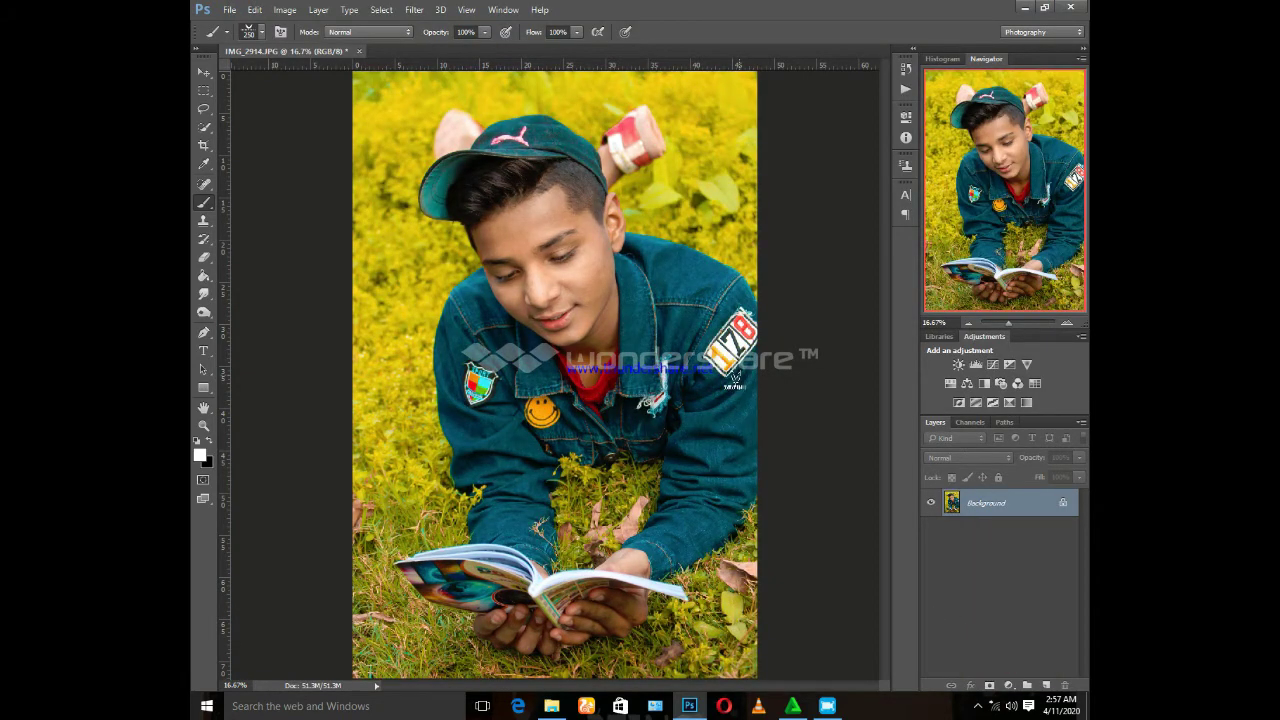
- Switch to the Mixer Brush, zoom in on the face, and enlarge the brush to 150
right_click(199, 212)
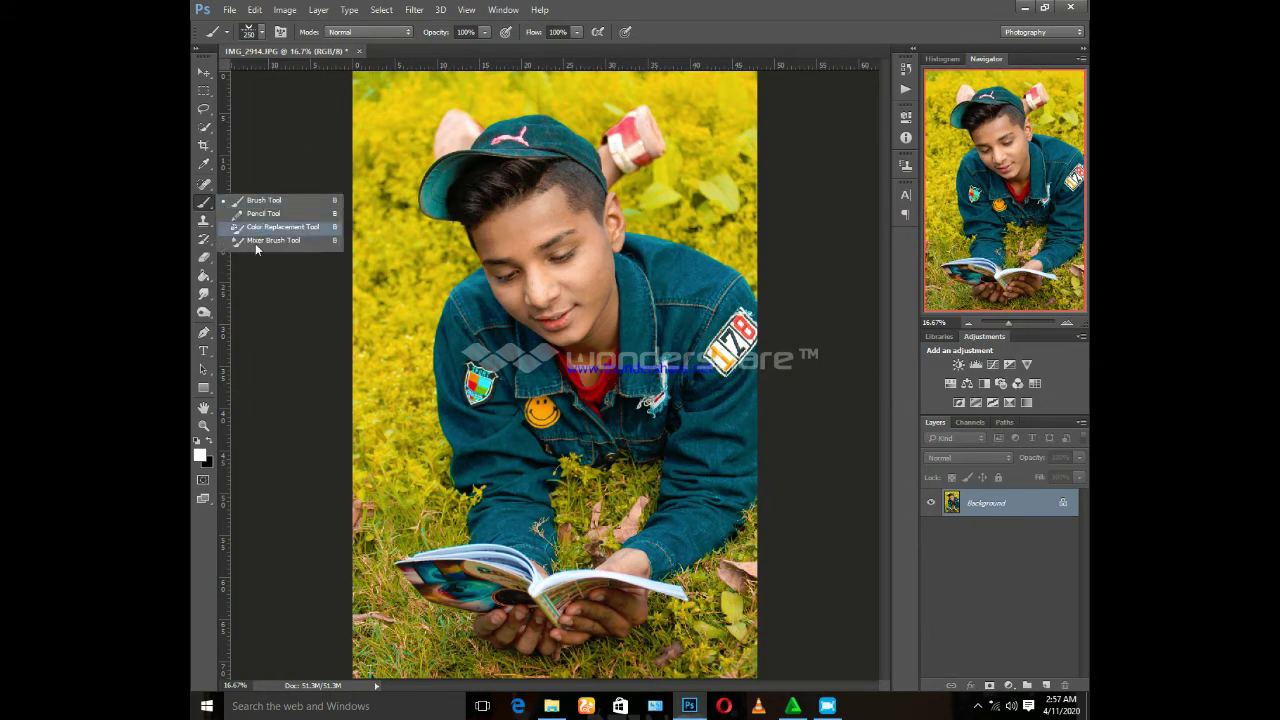
left_click(254, 245)
key("ctrl+plus")
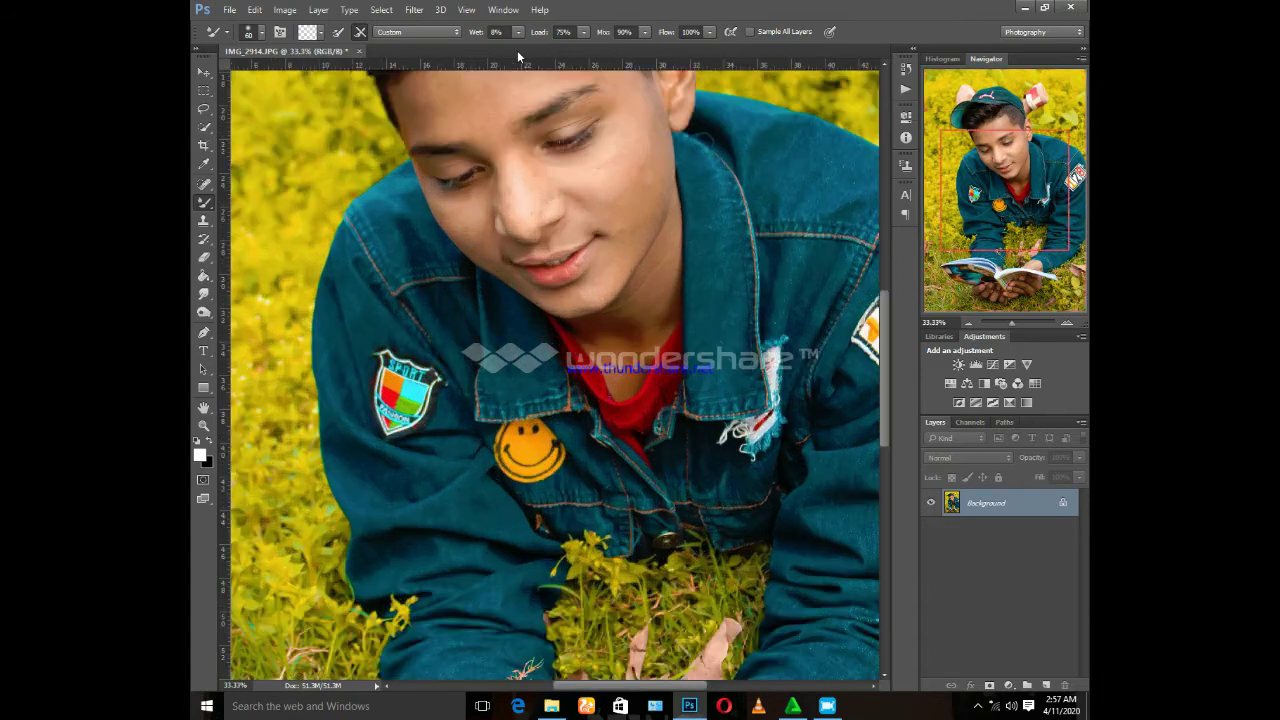
scroll(662, 356, "up", 1)
scroll(662, 356, "up", 2)
scroll(630, 330, "up", 2)
scroll(600, 300, "up", 2)
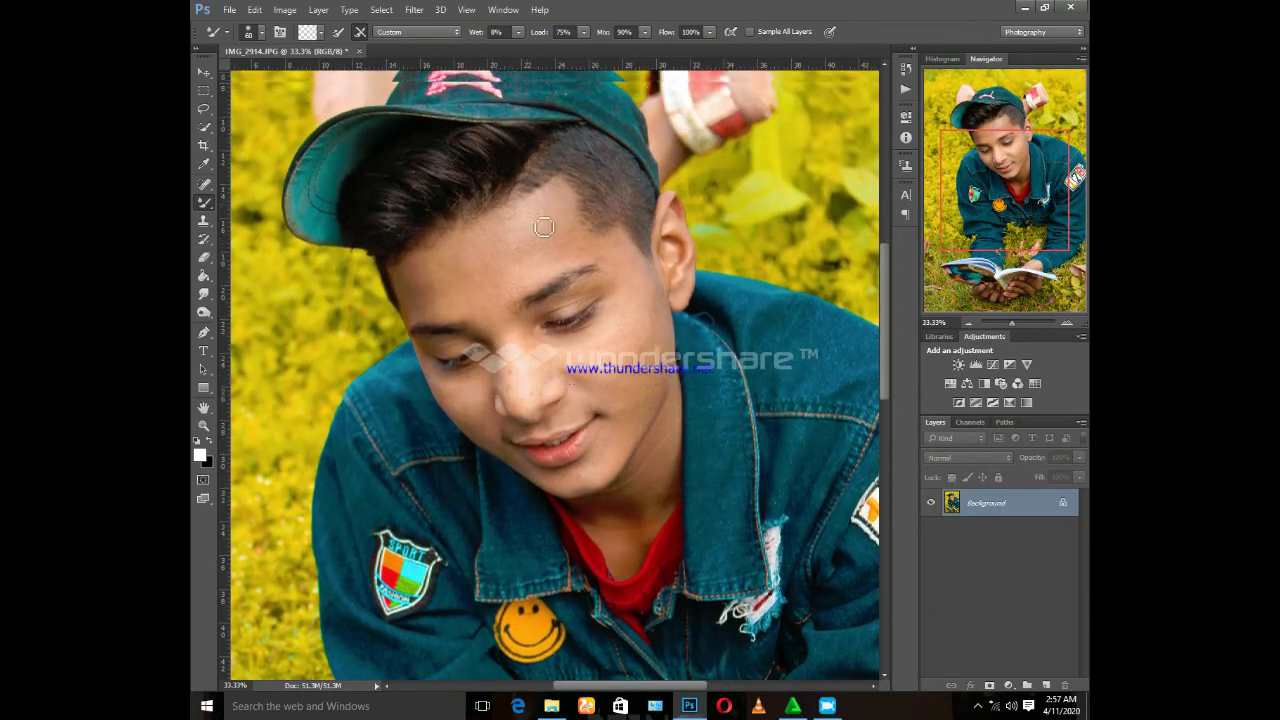
scroll(570, 270, "up", 2)
key("bracketright")
key("bracketright")
key("bracketright")
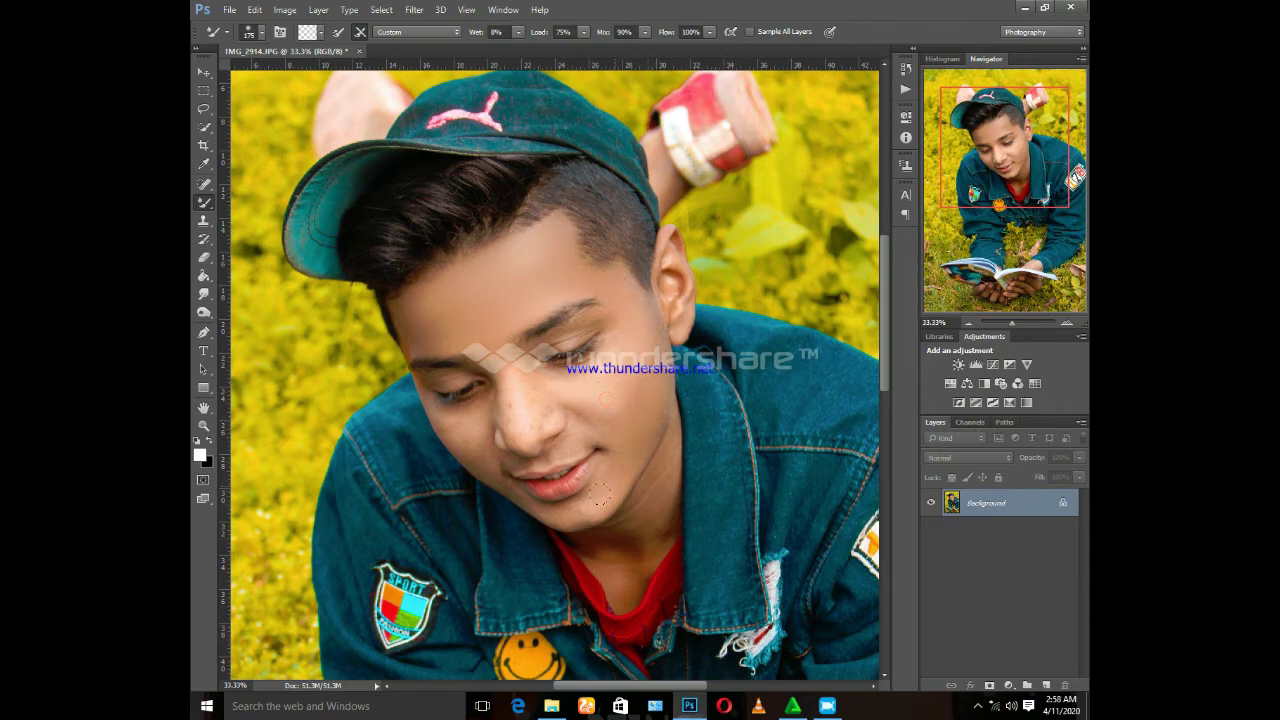
- Smooth the spots and mole on the nose and around the lips at sizes 125 down to 90
key("bracketleft")
left_click(510, 378)
key("bracketleft")
left_click(535, 429)
left_click(511, 392)
key("bracketleft")
left_click(544, 510)
left_click(553, 426)
left_click(518, 472)
left_click(538, 448)
left_click(553, 424)
- Smooth the cheeks, eyebrow area and below the chin at size 125, then zoom out
key("bracketright")
key("bracketright")
left_click(630, 442)
left_click(569, 446)
left_click(461, 447)
left_click(608, 322)
scroll(471, 371, "down", 1)
key("bracketright")
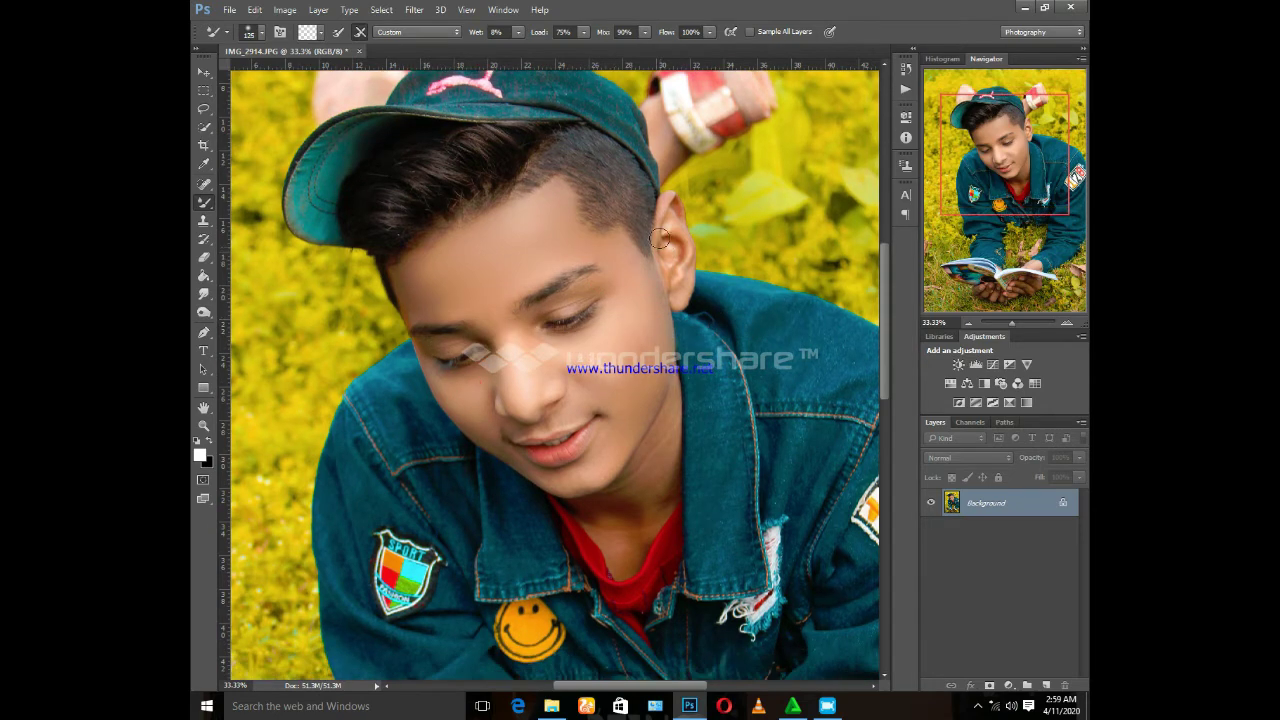
scroll(644, 379, "down", 2)
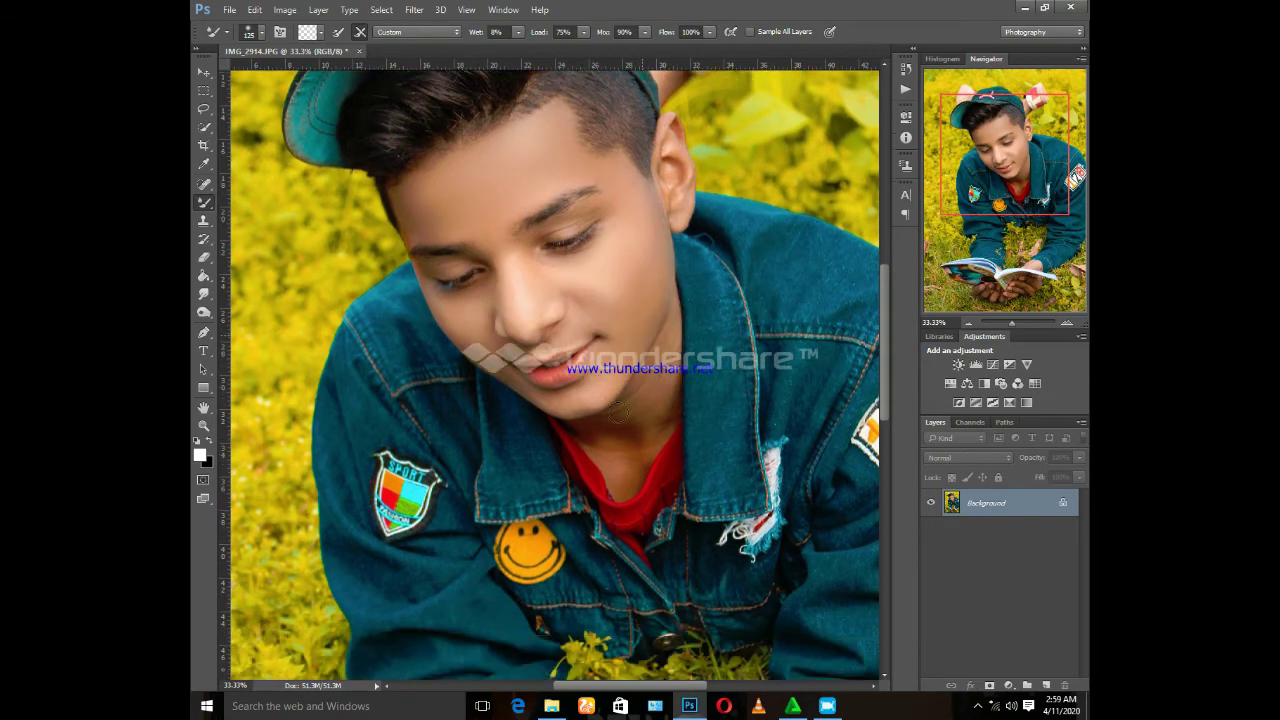
left_click(609, 388)
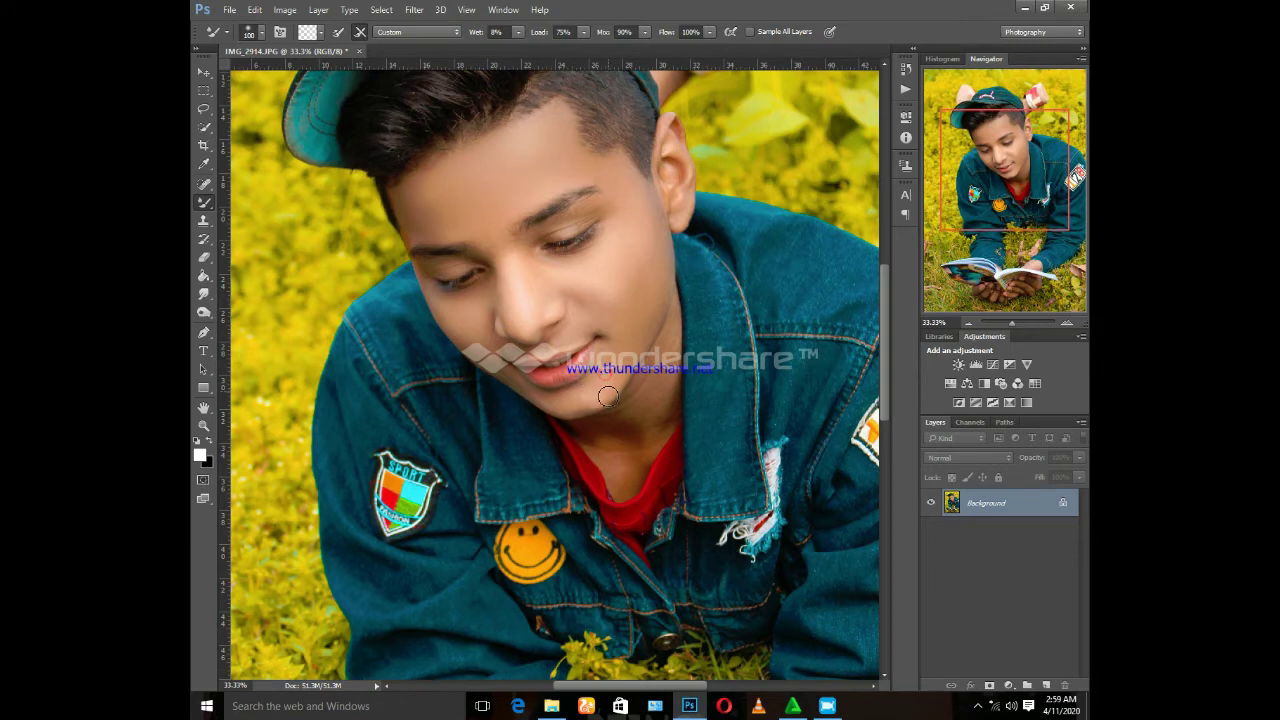
key("bracketright")
key("bracketright")
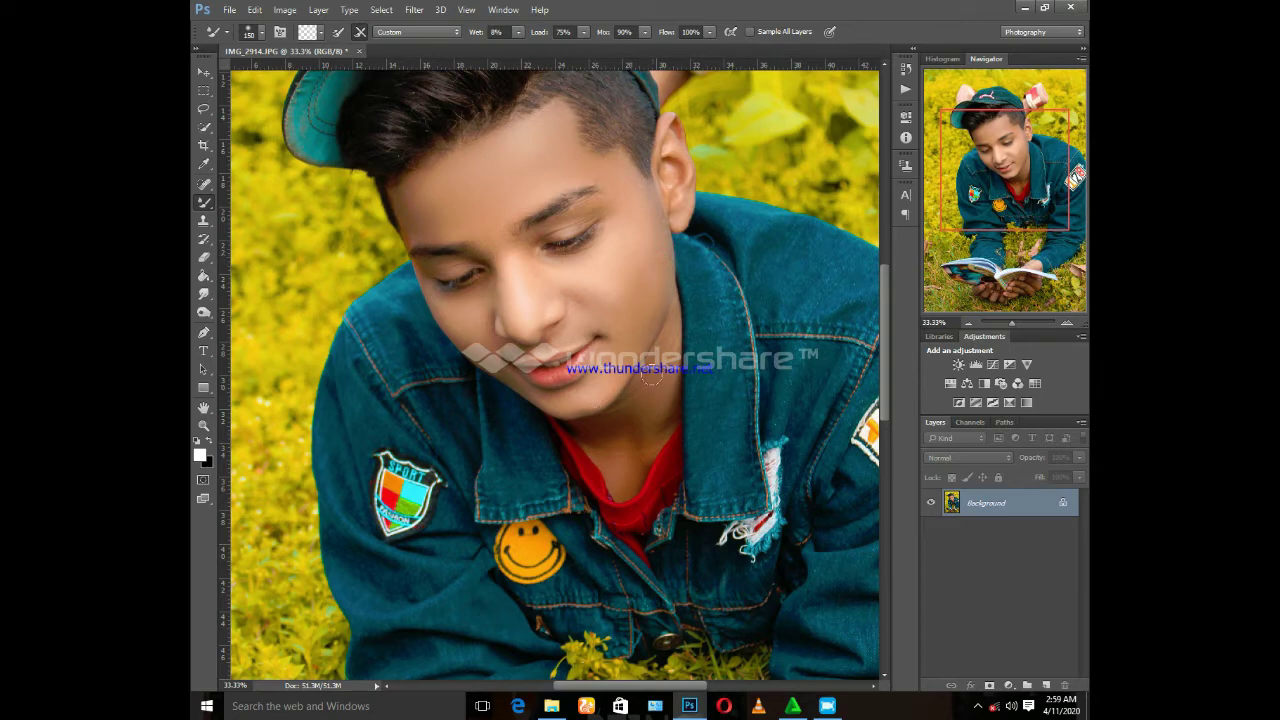
key("ctrl+minus")
key("ctrl+minus")
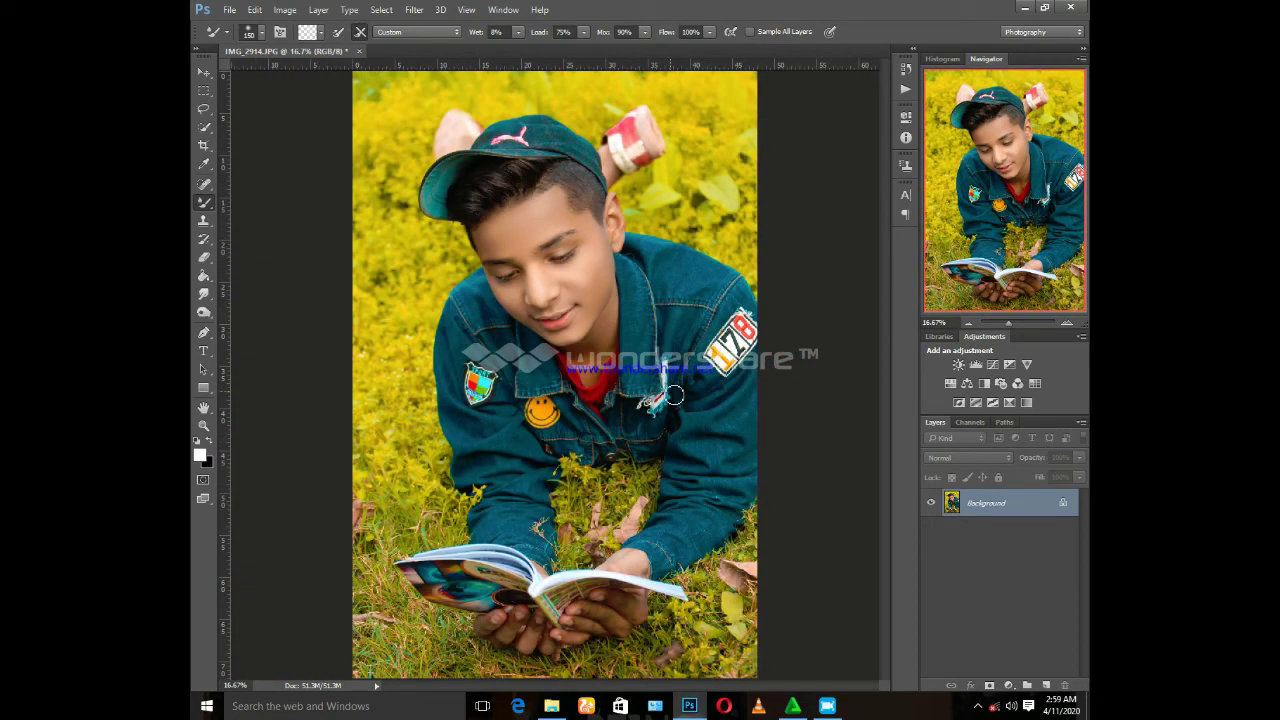
- Reopen the Camera Raw Filter on the retouched photo
key("bracketleft")
key("bracketleft")
key("bracketright")
left_click(414, 9)
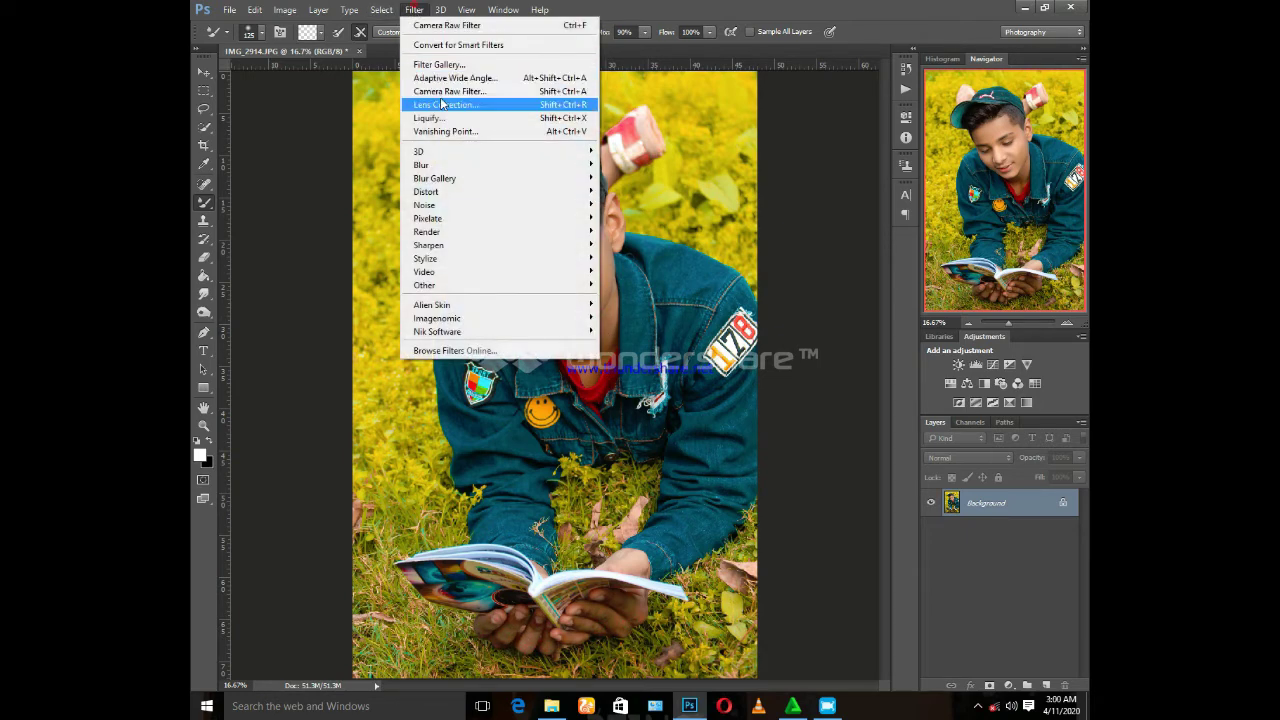
left_click(444, 89)
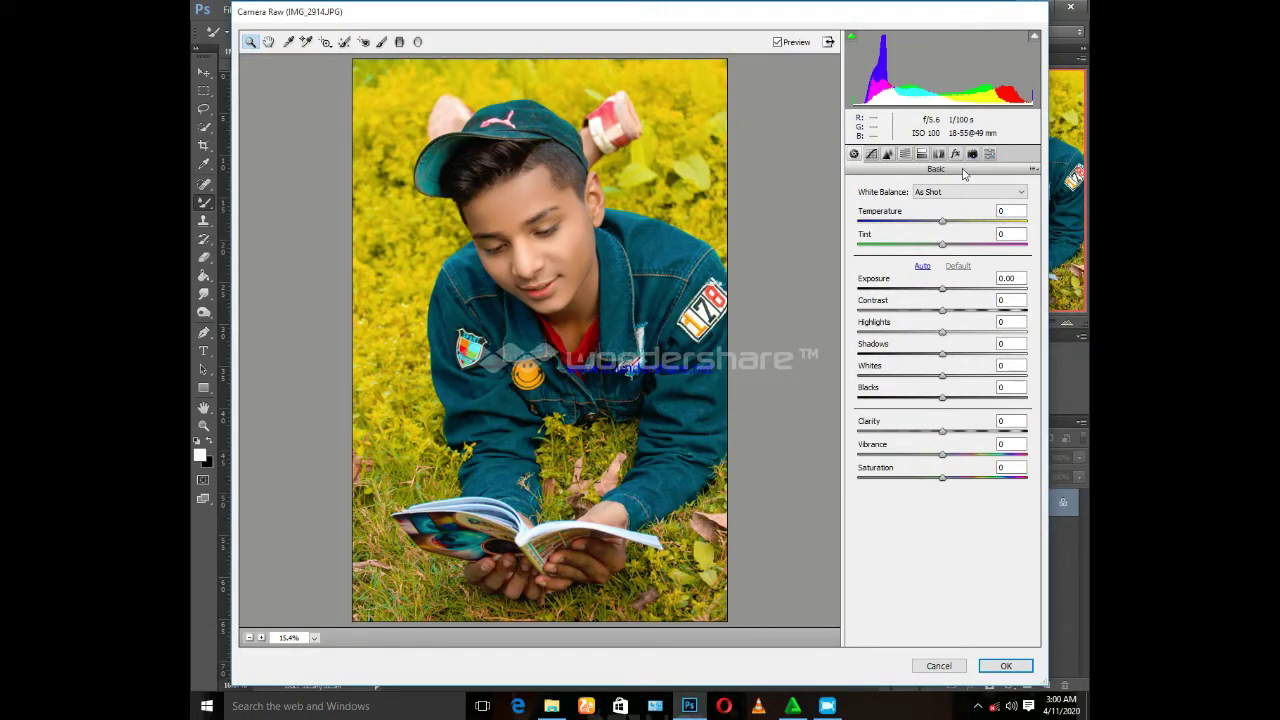
- Preview presets 11111 and 2222, then apply the MALTA GG preset
left_click(988, 153)
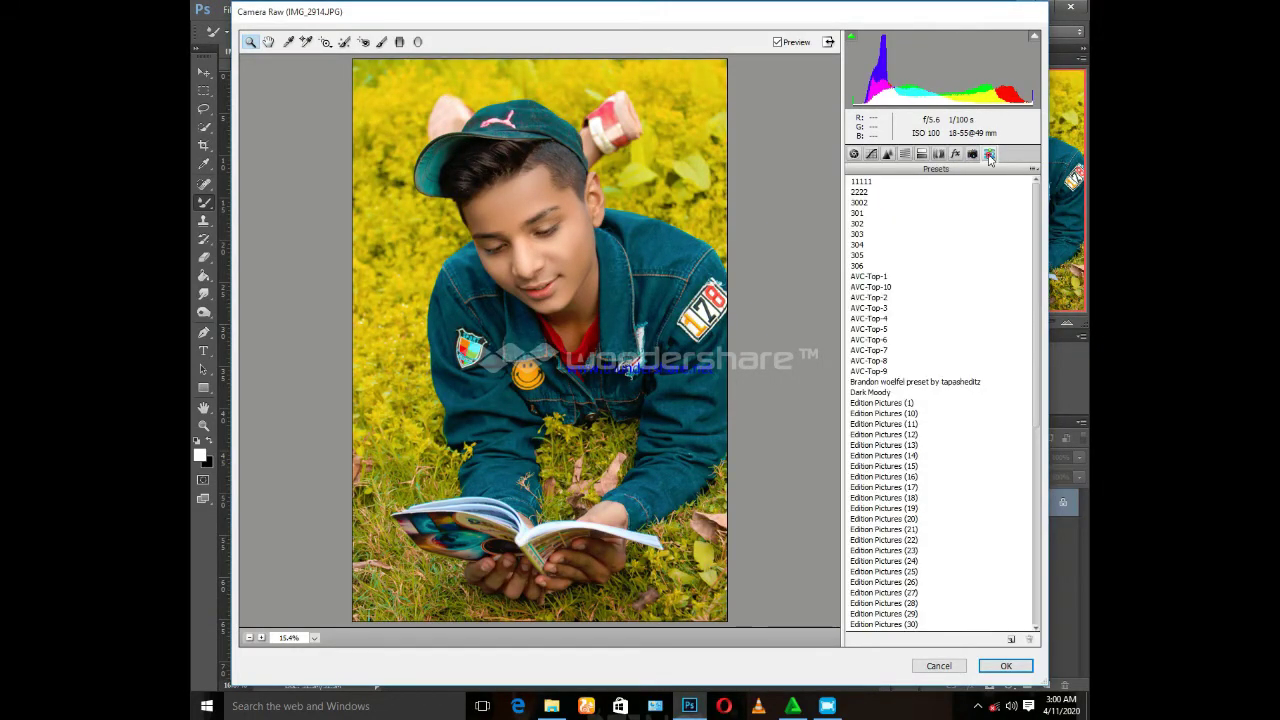
left_click(872, 183)
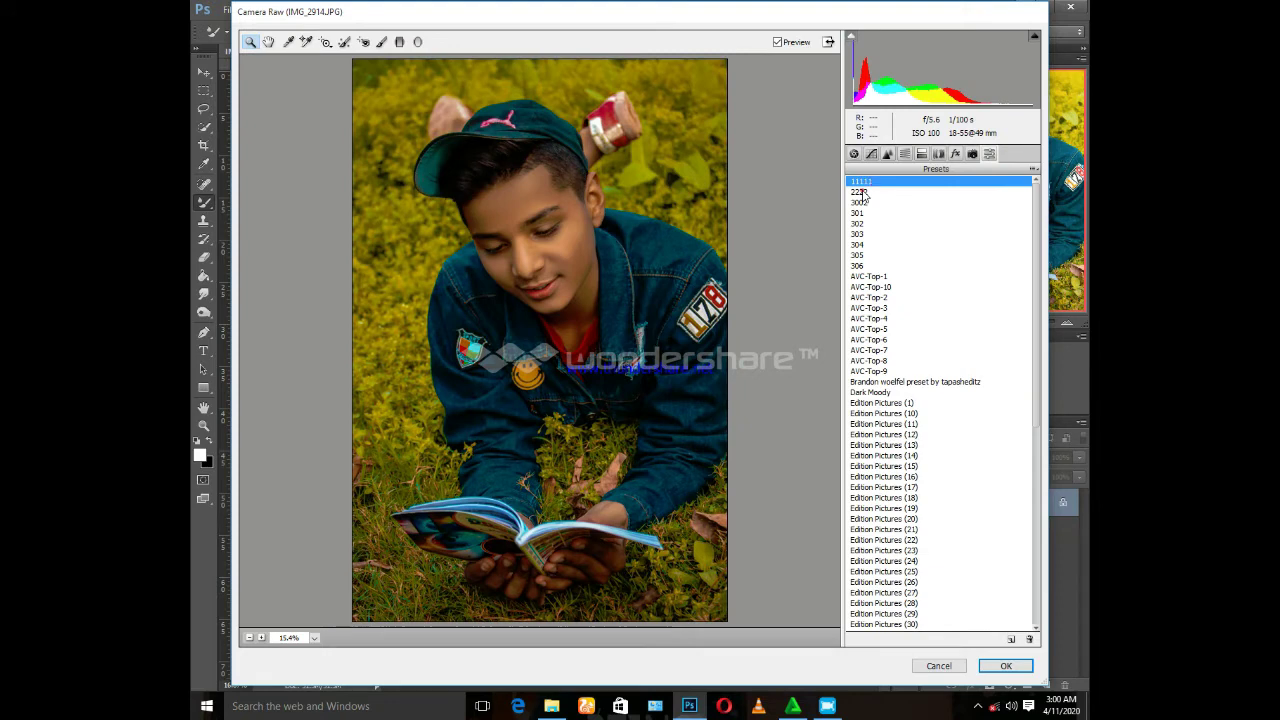
left_click(860, 192)
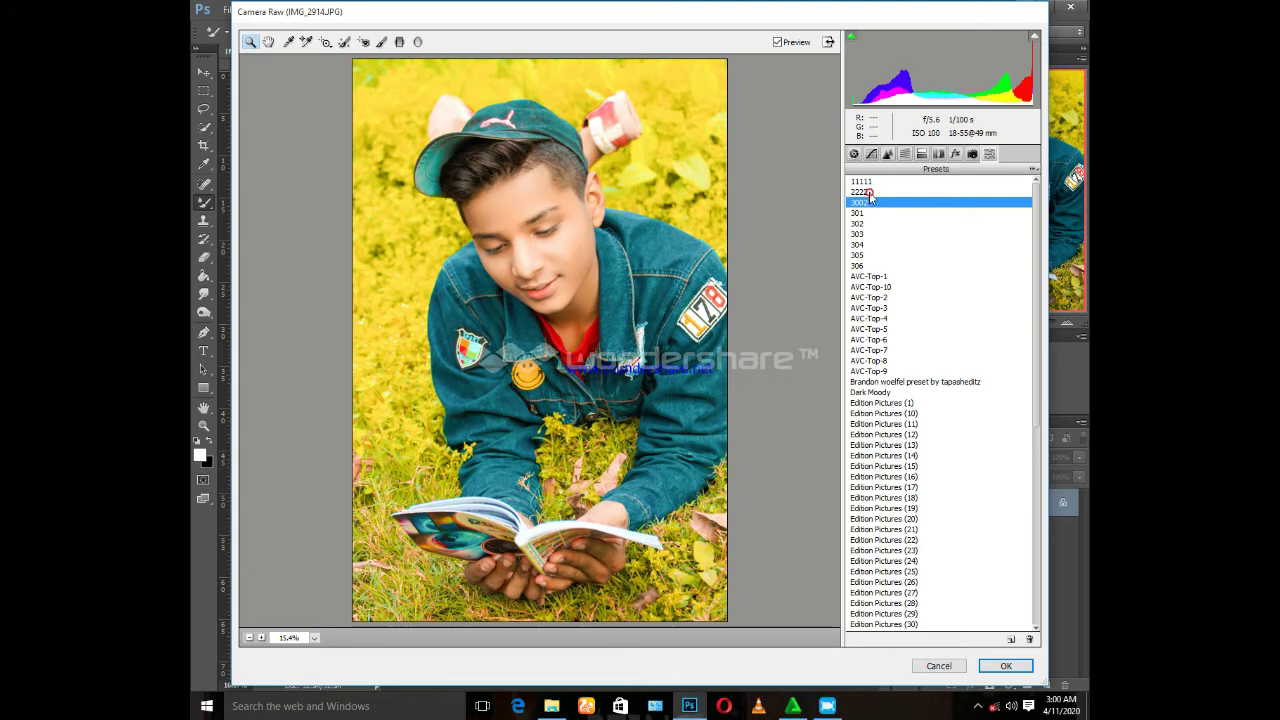
left_click(870, 193)
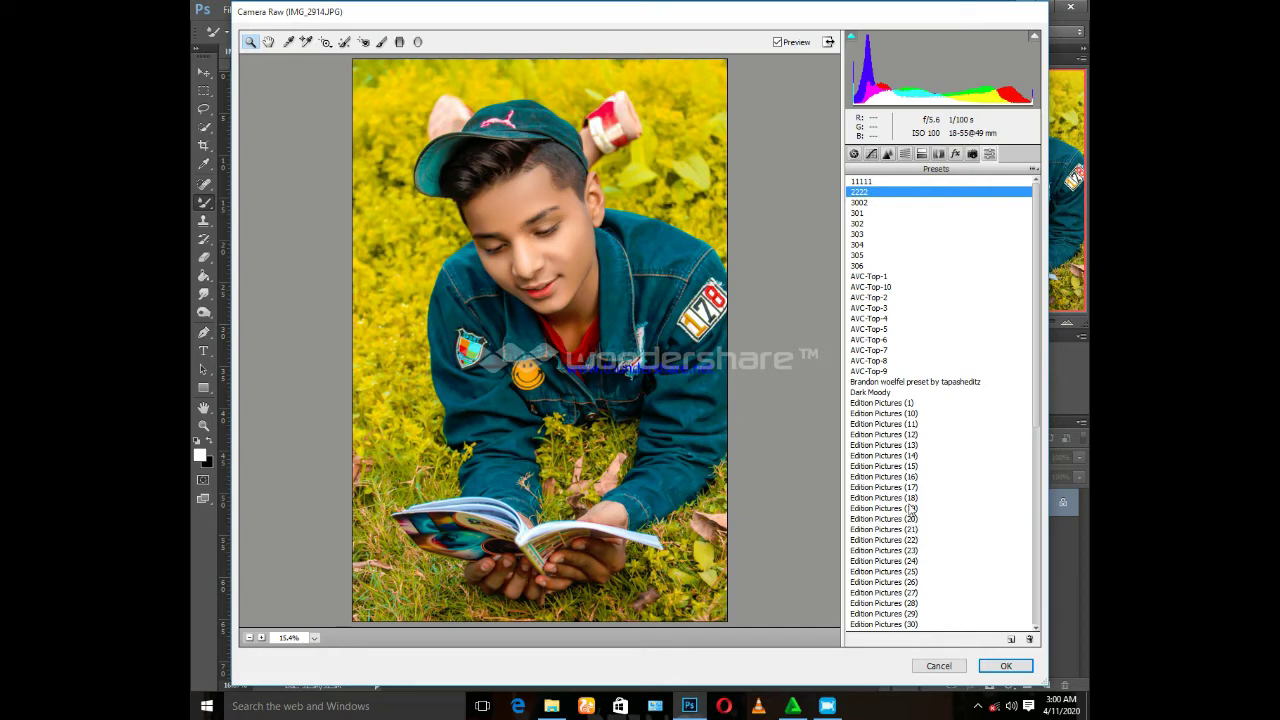
scroll(899, 438, "down", 3)
scroll(899, 438, "down", 5)
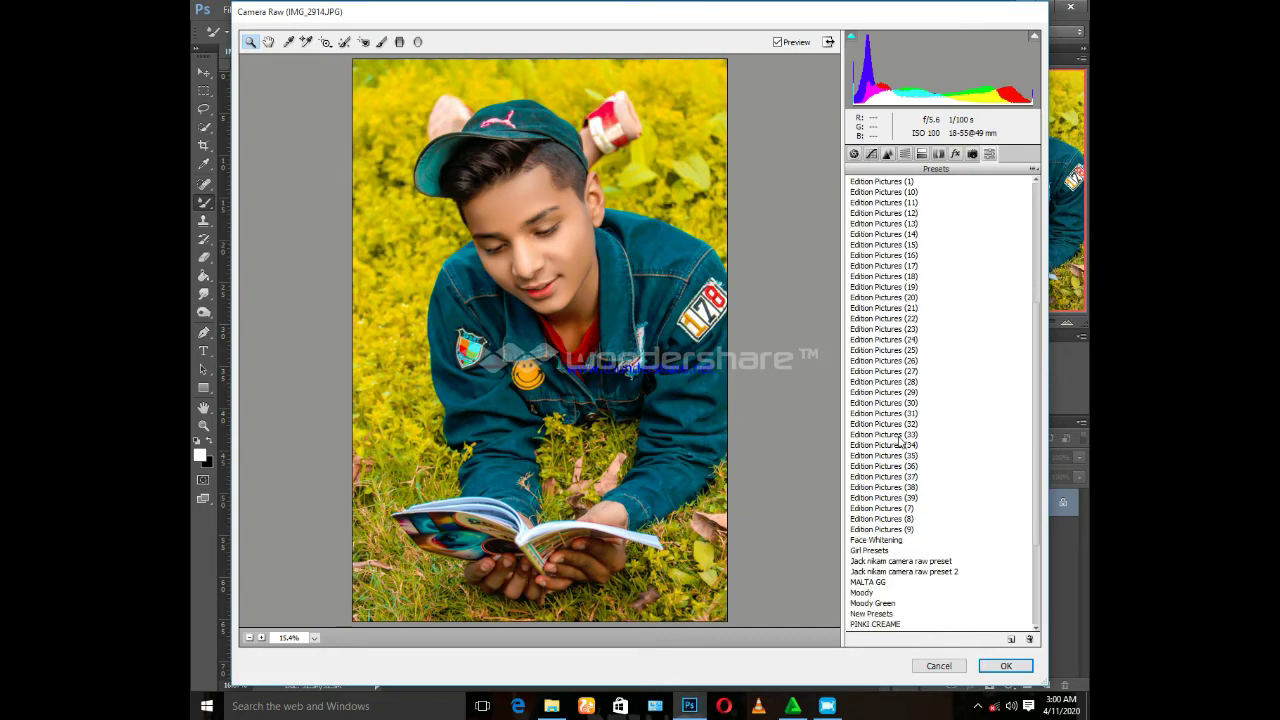
scroll(899, 438, "down", 1)
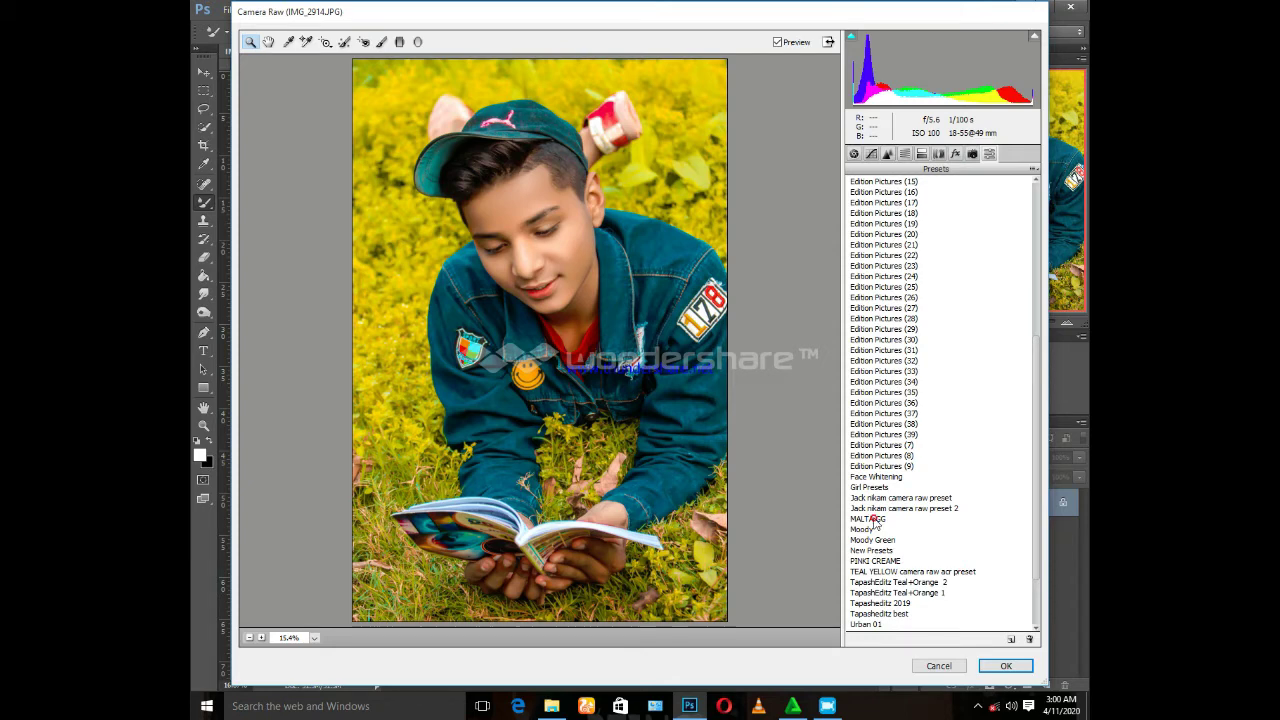
left_click(870, 519)
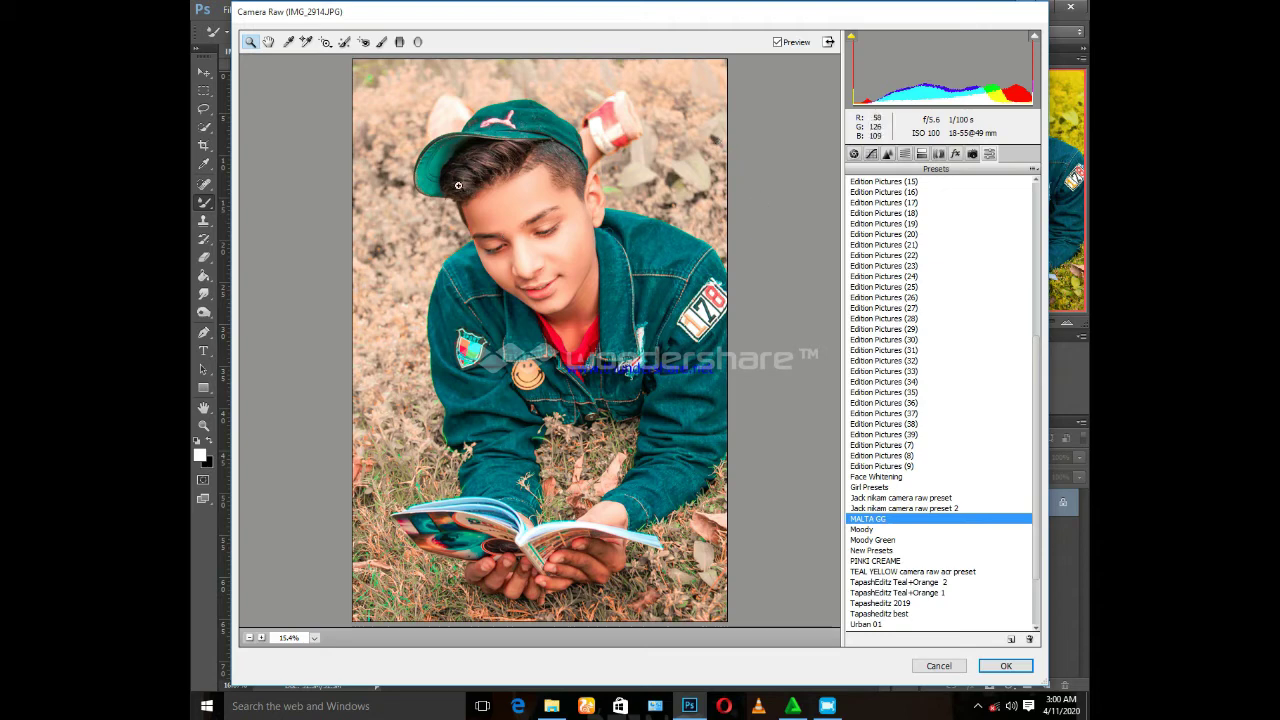
- Set Yellows saturation to -100 and reset Oranges luminance to 0
left_click(905, 153)
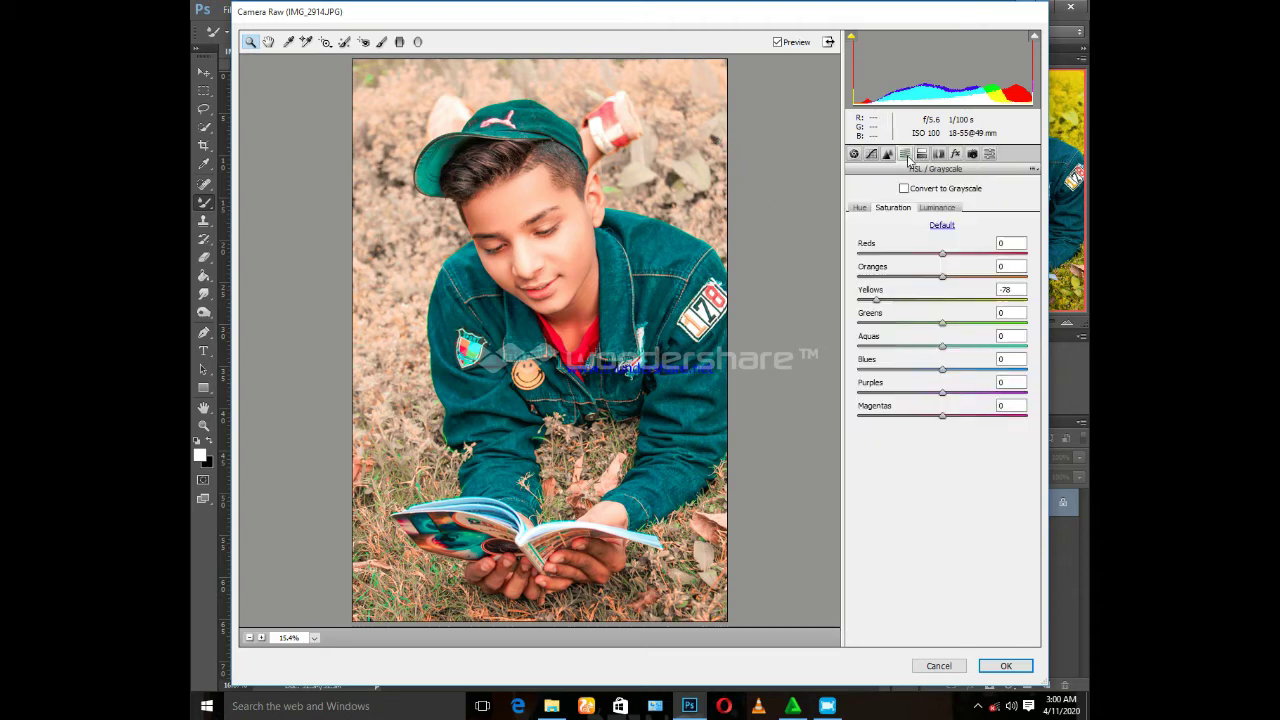
mouse_move(877, 300)
left_mouse_down()
mouse_move(993, 296)
mouse_move(860, 300)
left_mouse_up()
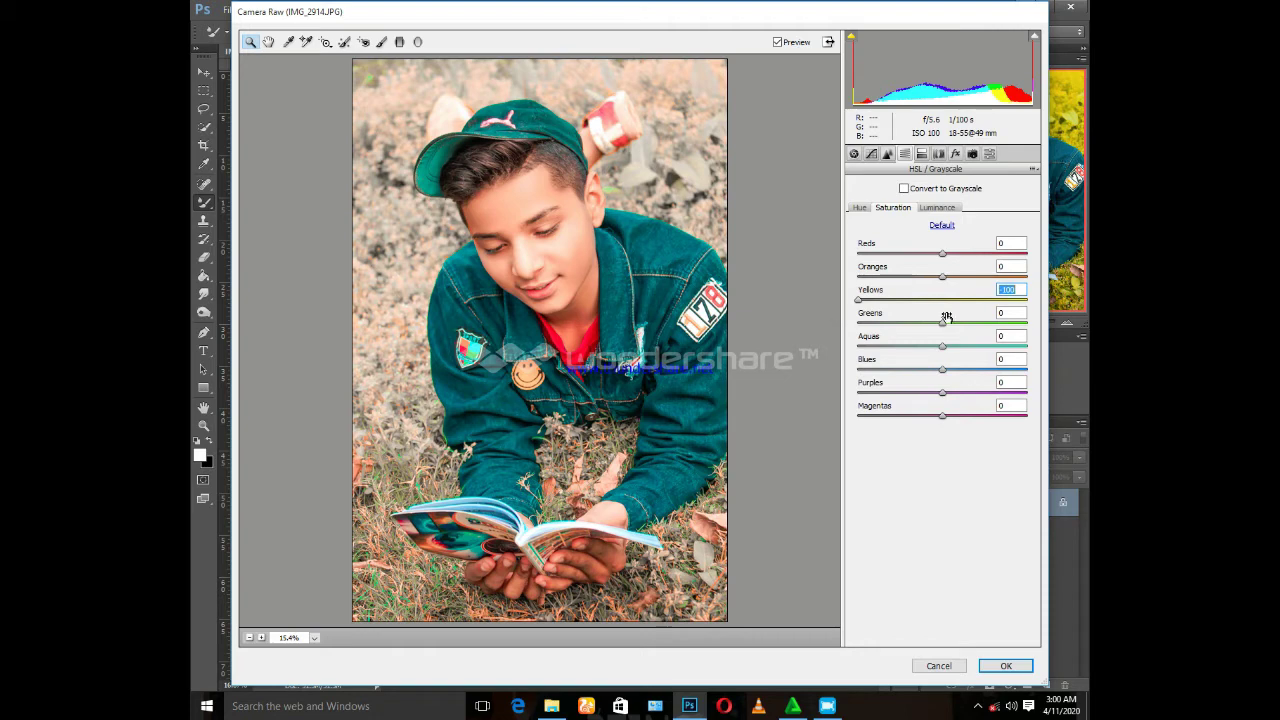
left_click(938, 209)
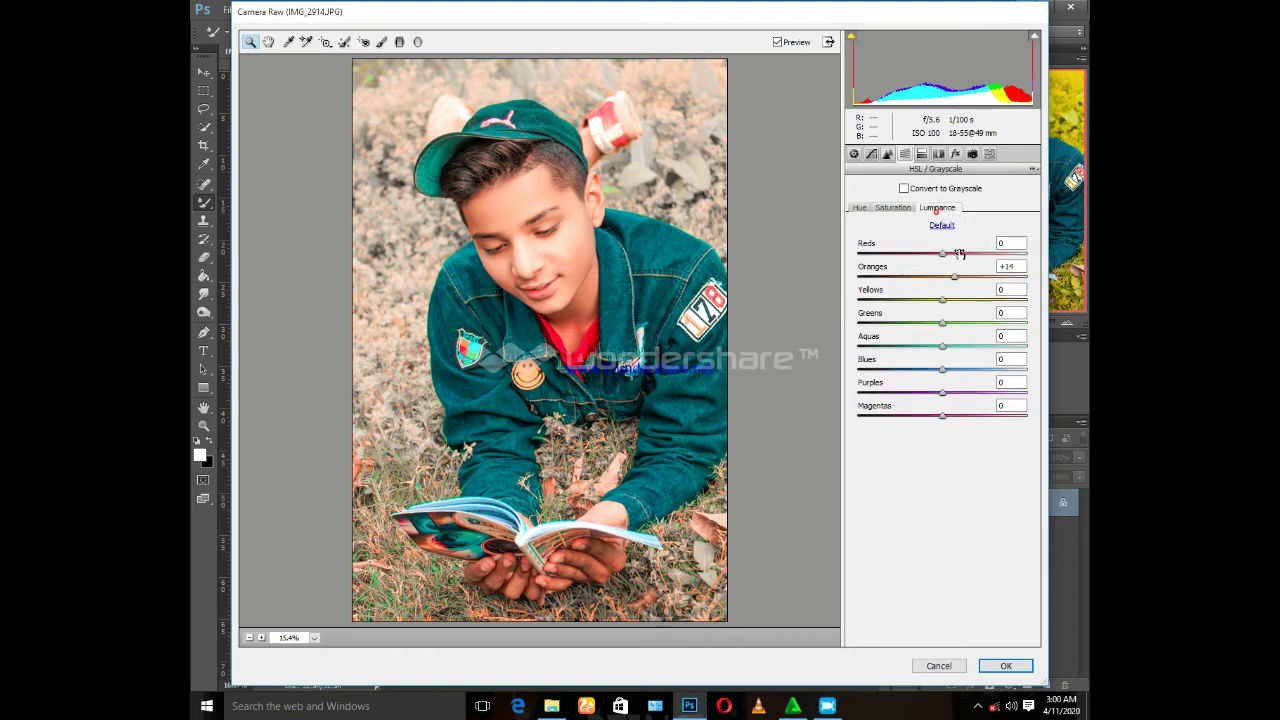
double_click(953, 277)
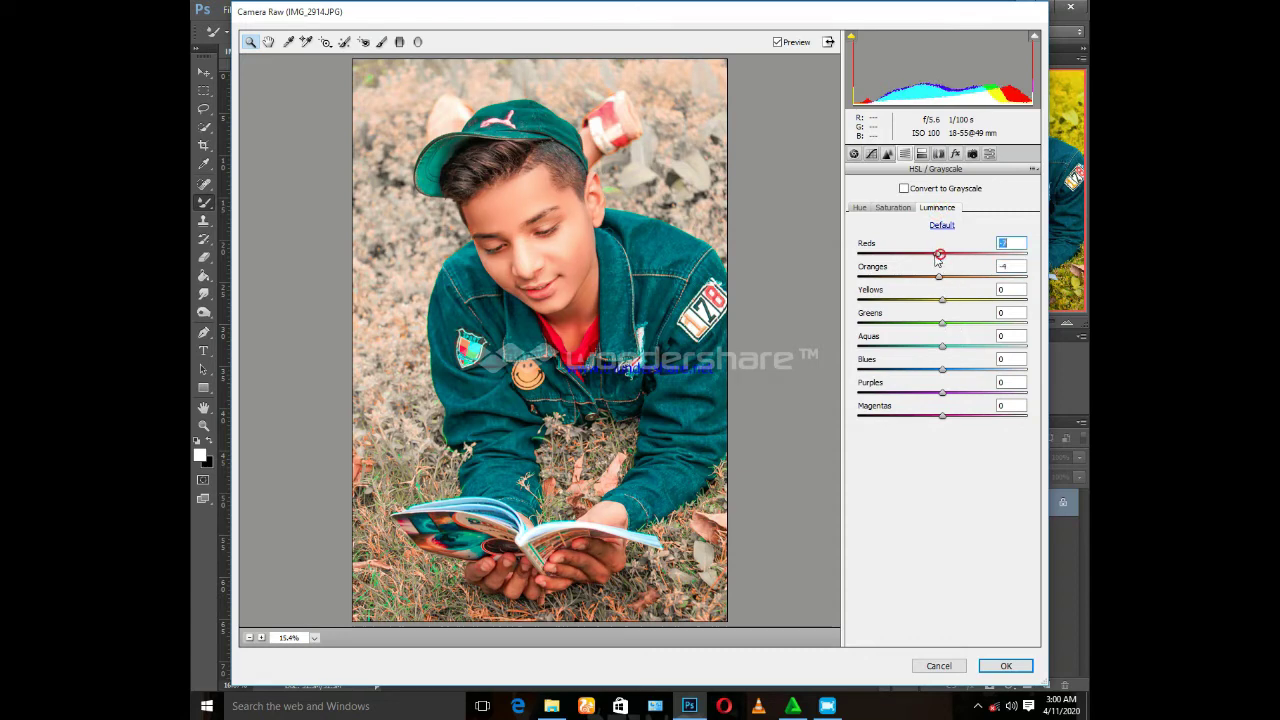
- Raise Greens saturation to about +59 and Reds to +23, and lower Oranges slightly
left_click(895, 208)
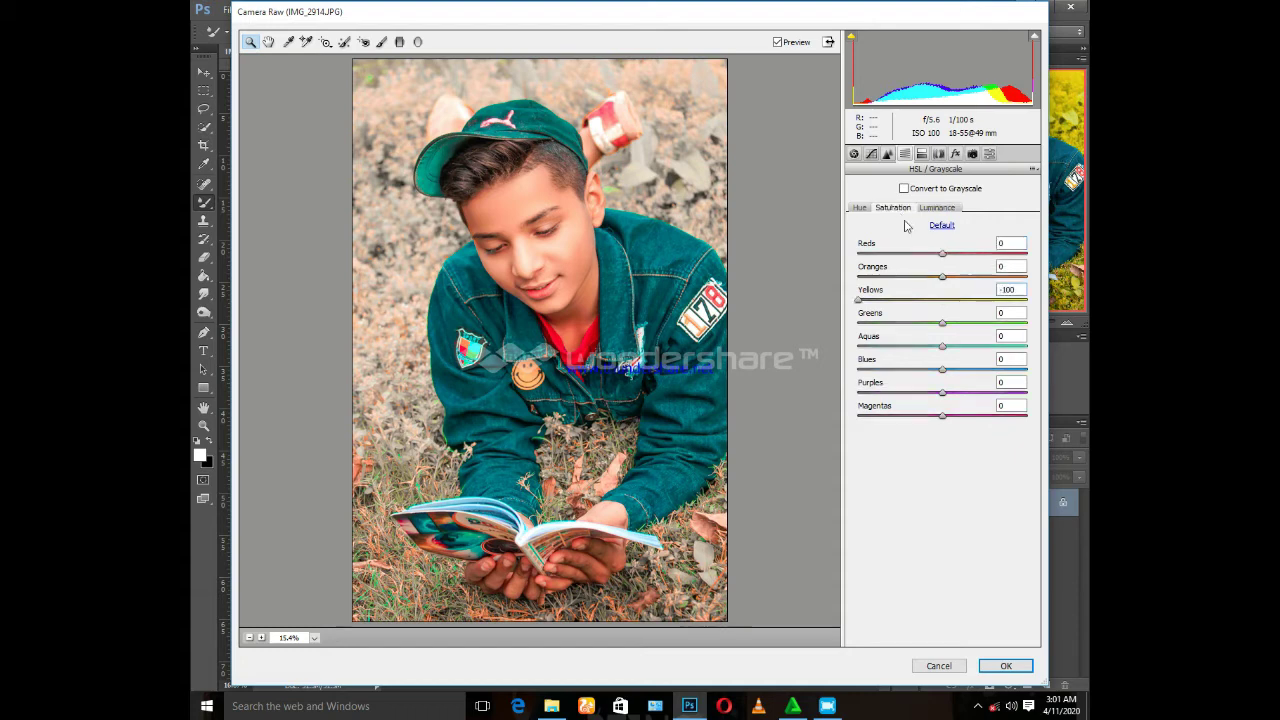
left_click(952, 323)
mouse_move(970, 325)
left_mouse_down()
mouse_move(1025, 326)
mouse_move(994, 333)
mouse_move(1005, 347)
left_mouse_up()
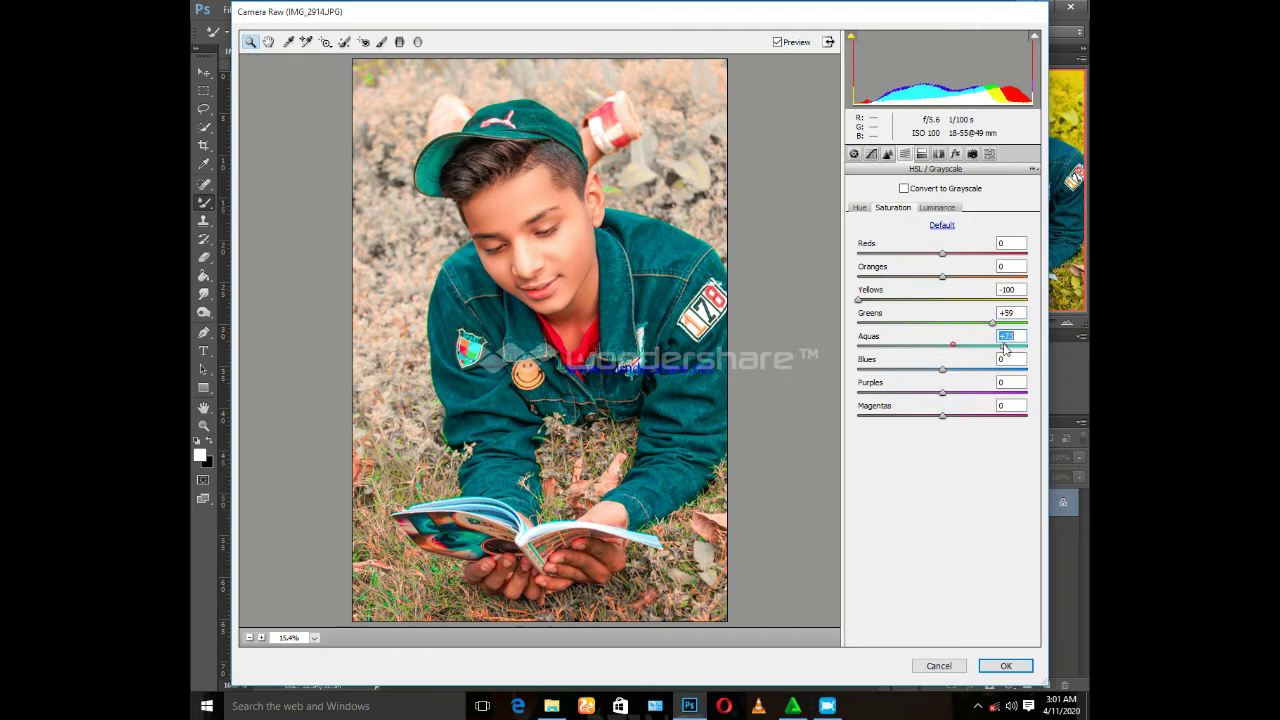
left_click_drag(943, 283, 933, 286)
left_click_drag(945, 260, 964, 256)
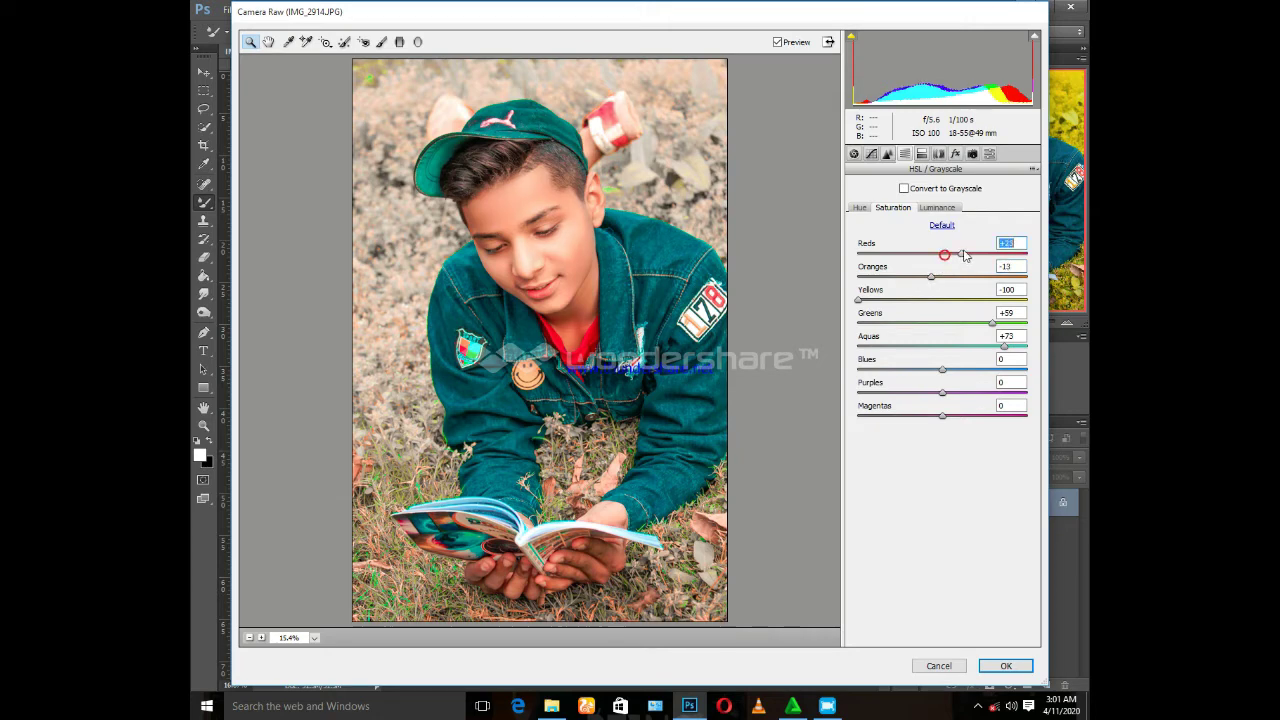
left_click_drag(931, 286, 928, 285)
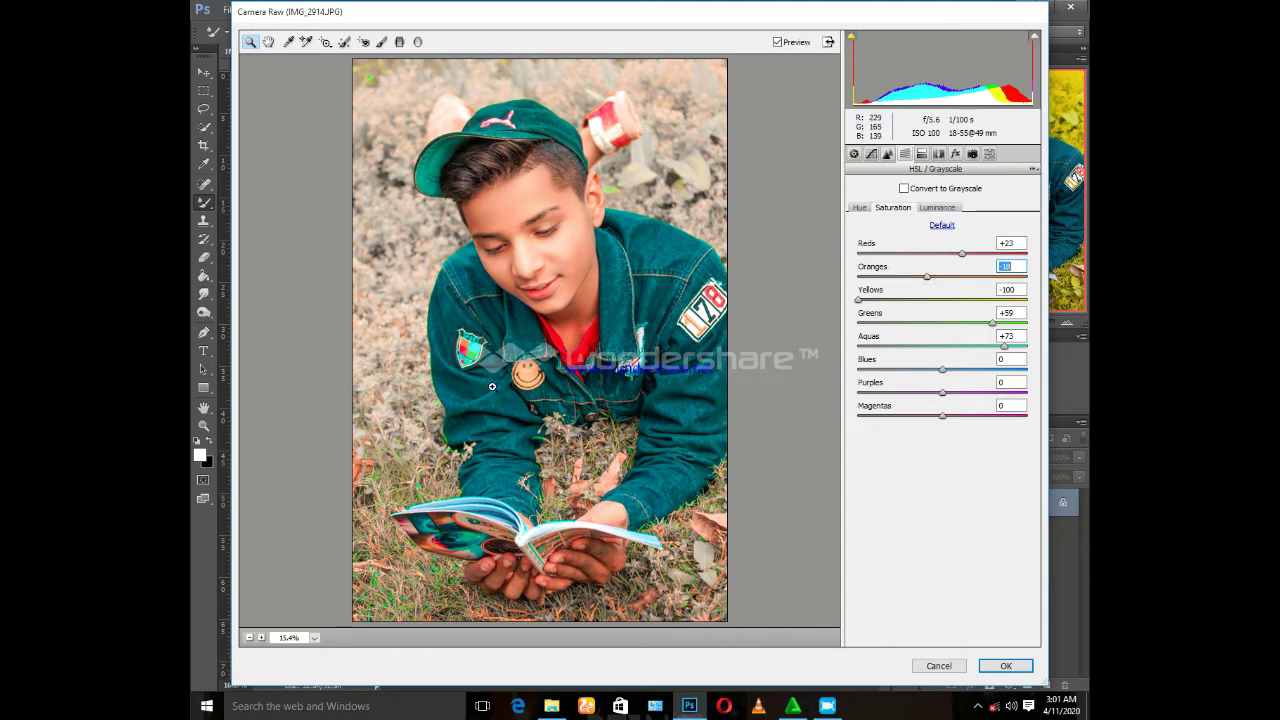
- Add a post-crop vignette with Amount -34 and Midpoint 38
left_click(938, 155)
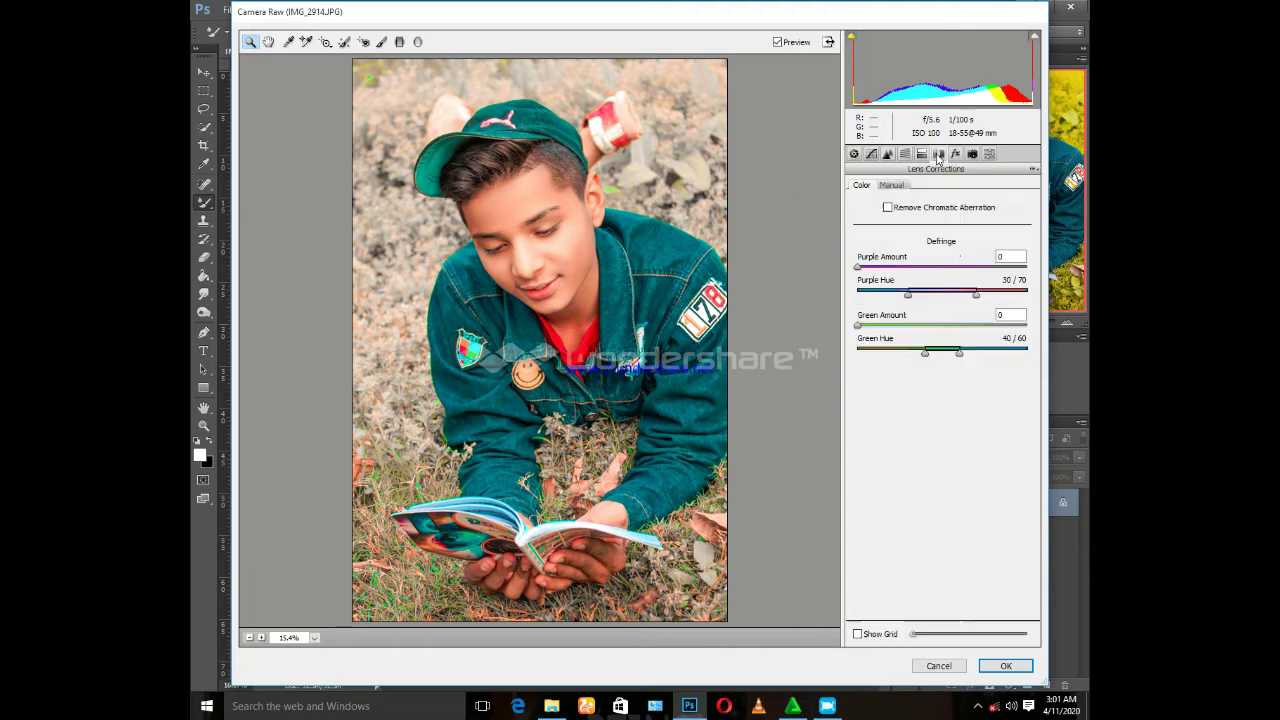
left_click(955, 153)
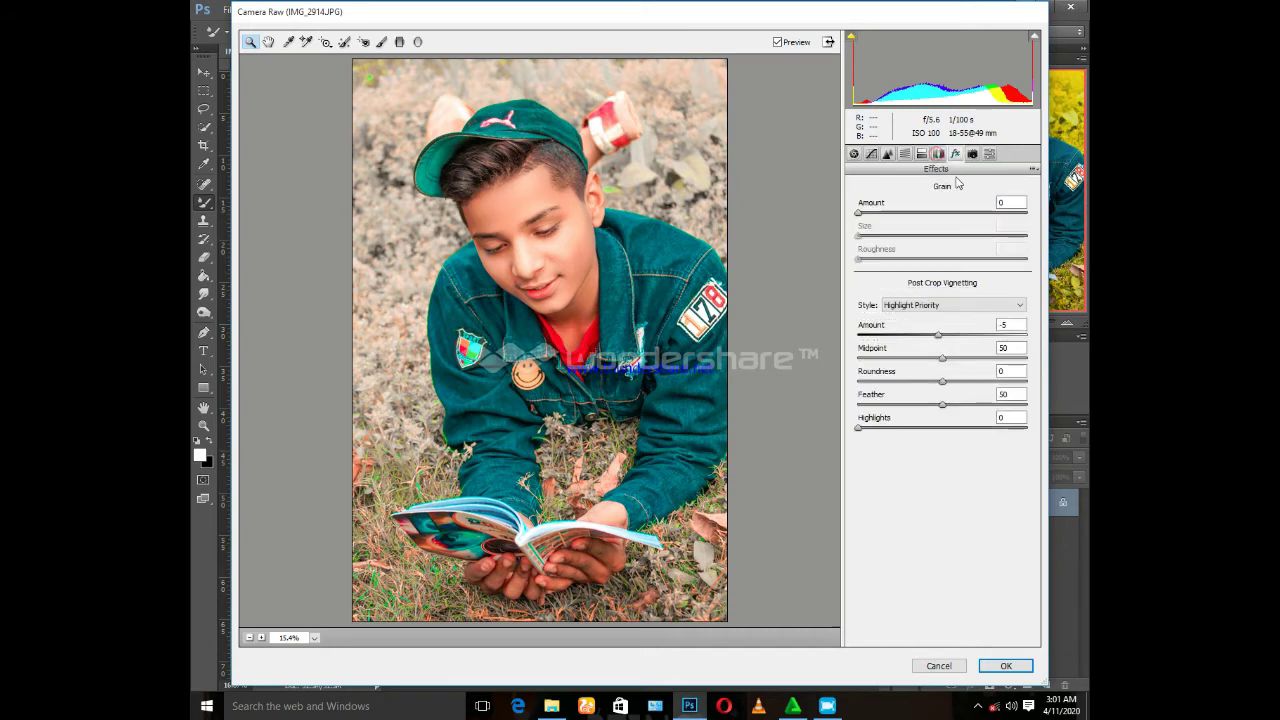
mouse_move(942, 340)
left_mouse_down()
mouse_move(921, 338)
mouse_move(927, 382)
left_mouse_up()
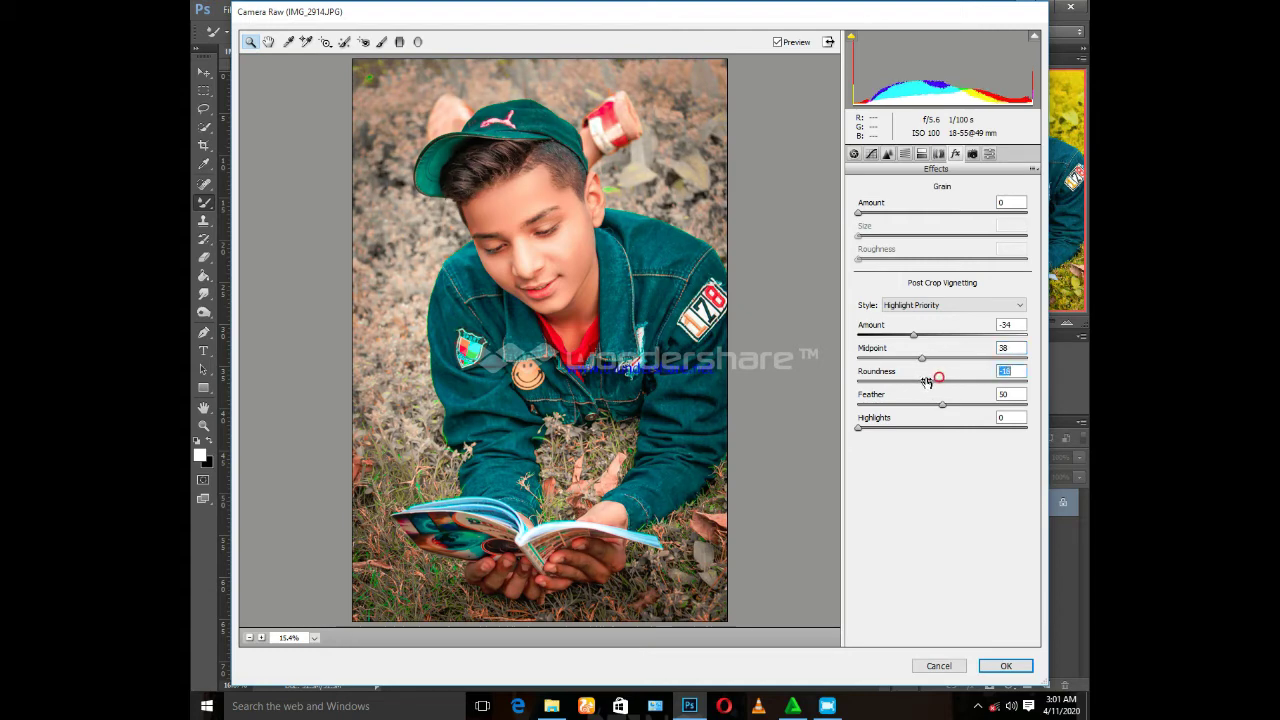
- Set the manual transform Scale to 98 and commit the Camera Raw grade
left_click(939, 155)
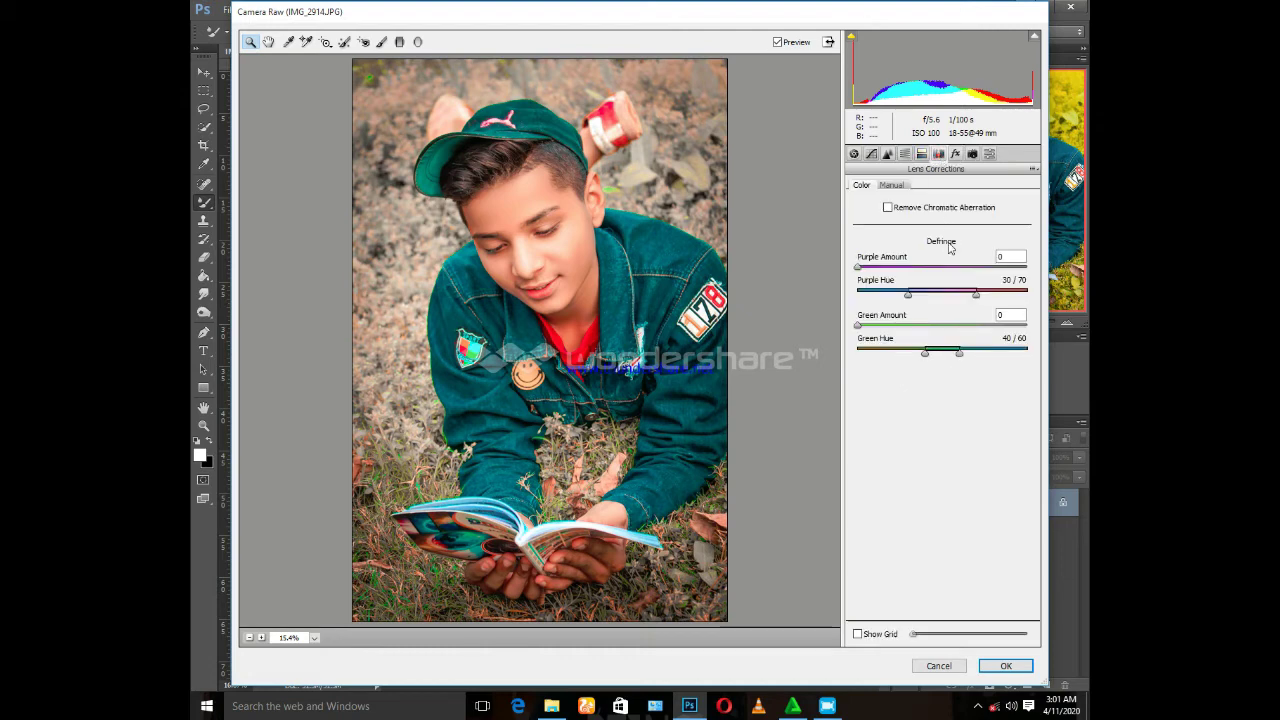
left_click(891, 186)
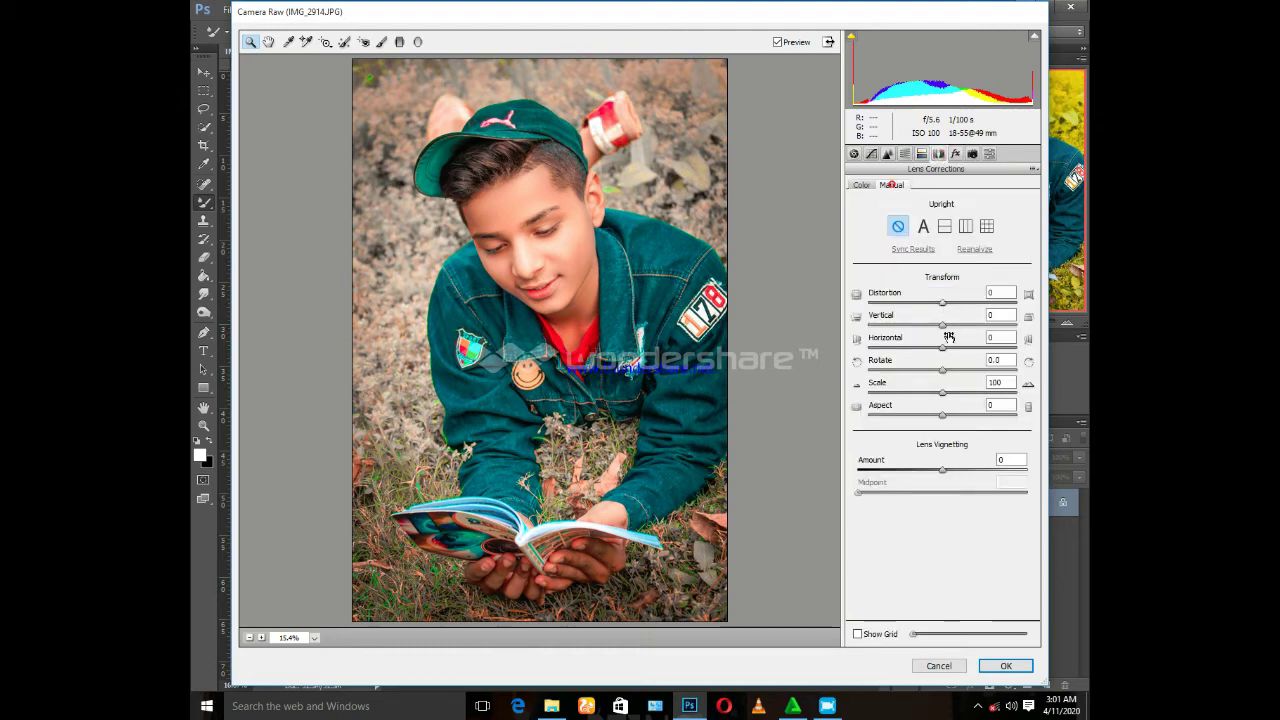
left_click_drag(945, 392, 942, 392)
left_click(1004, 665)
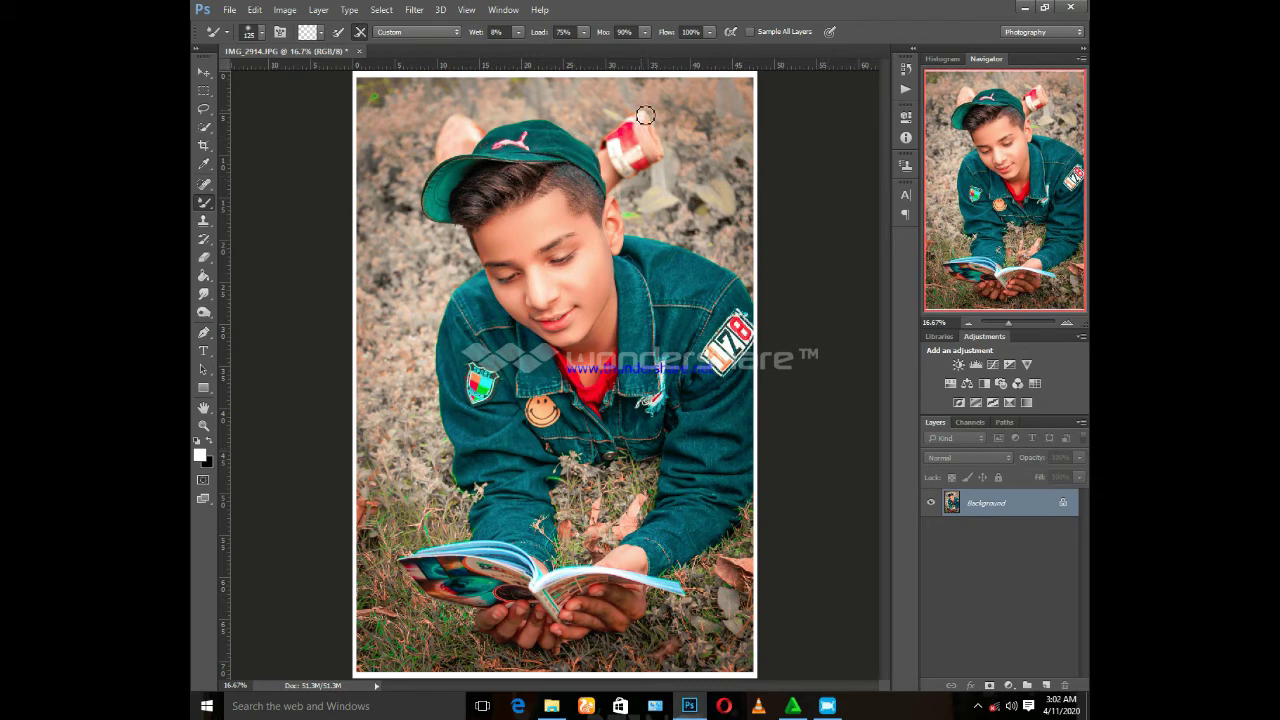
- Select the Dodge tool (Midtones, 100%) and zoom in on the boy's face
left_click(203, 312)
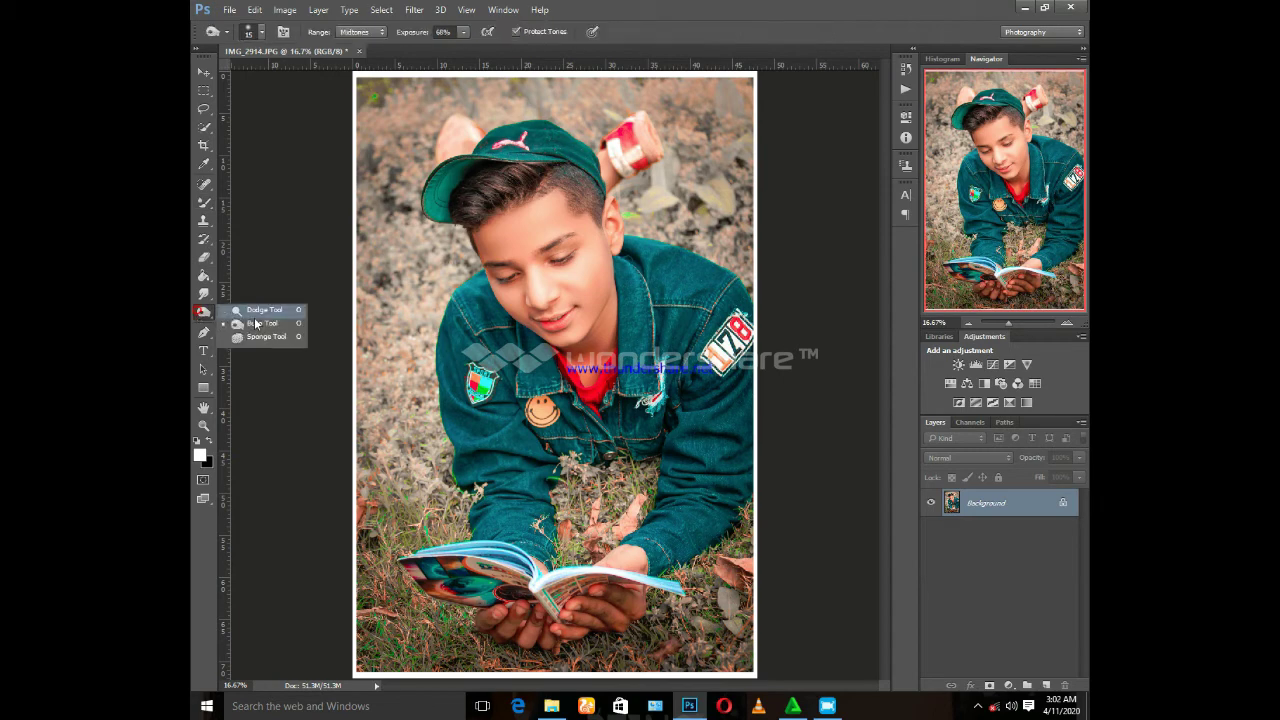
left_click(254, 317)
key("ctrl+plus")
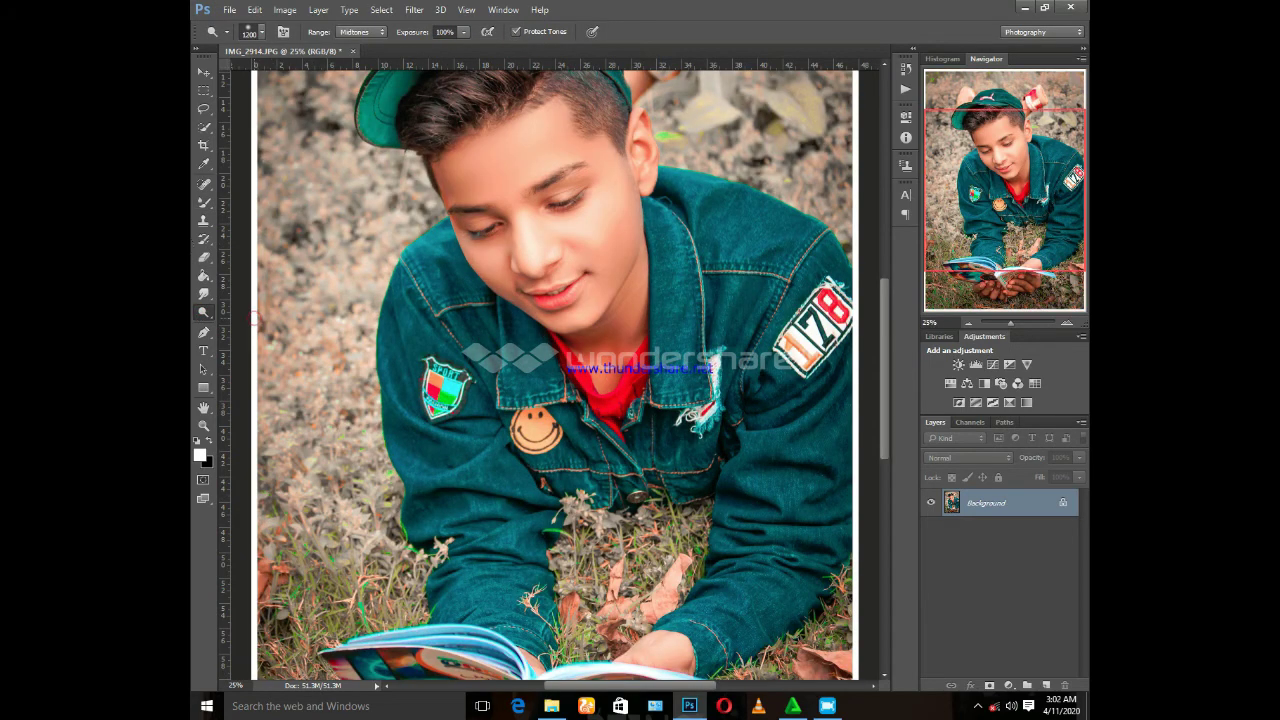
scroll(883, 104, "up", 2)
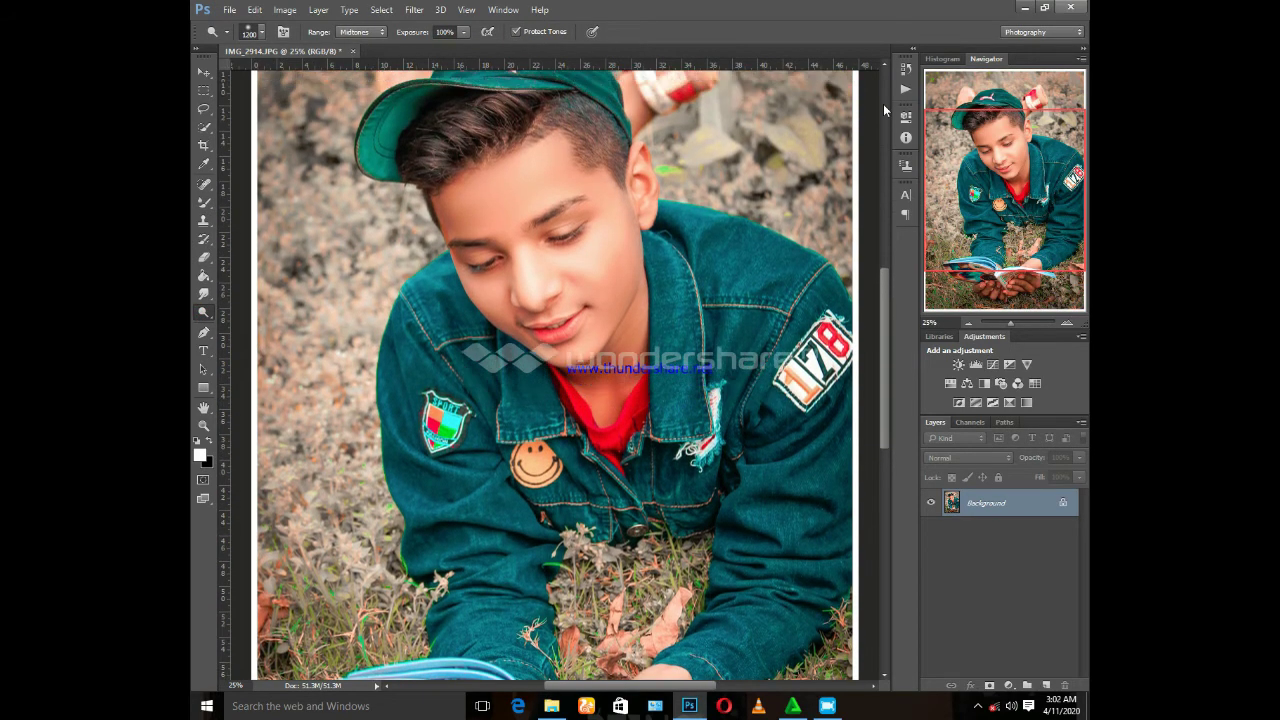
scroll(695, 127, "up", 2)
scroll(480, 167, "up", 2)
scroll(480, 167, "up", 2)
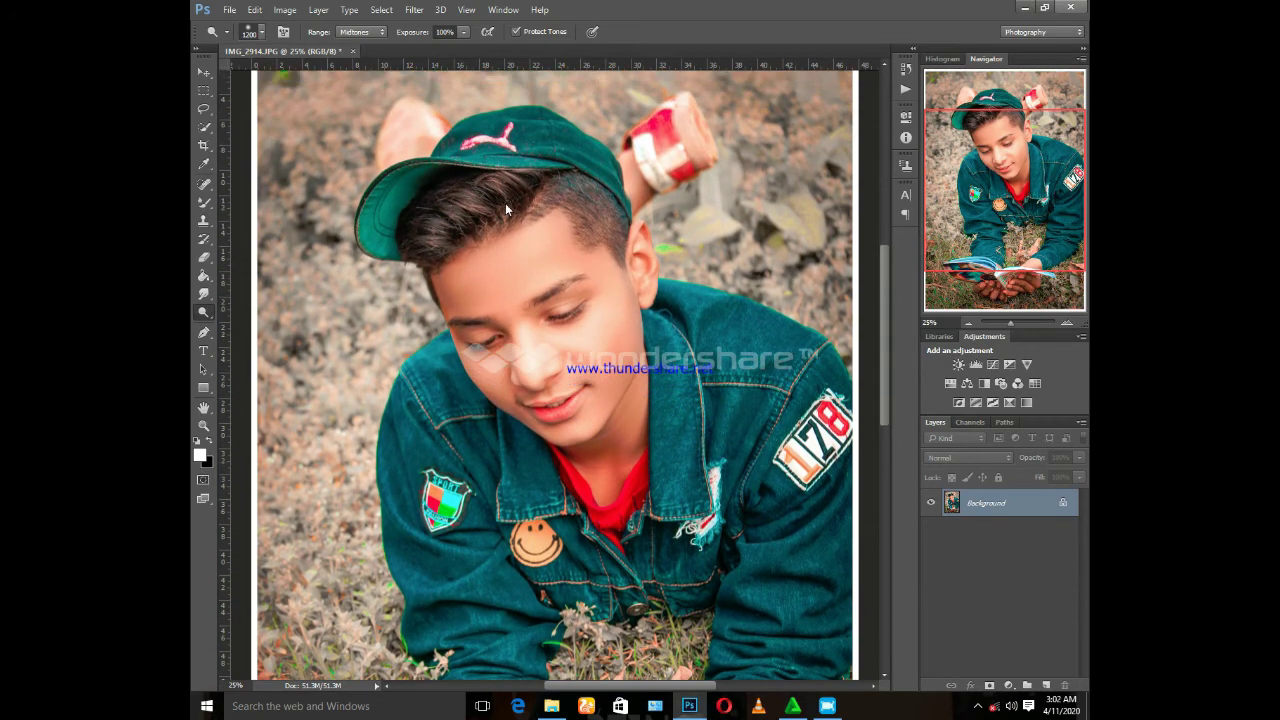
scroll(505, 203, "up", 2)
scroll(512, 214, "up", 1)
scroll(508, 225, "up", 1)
- Shrink the dodge brush to about 80 px, lighten streaks in the hair, and zoom out
key("bracketleft")
key("bracketleft")
key("bracketleft")
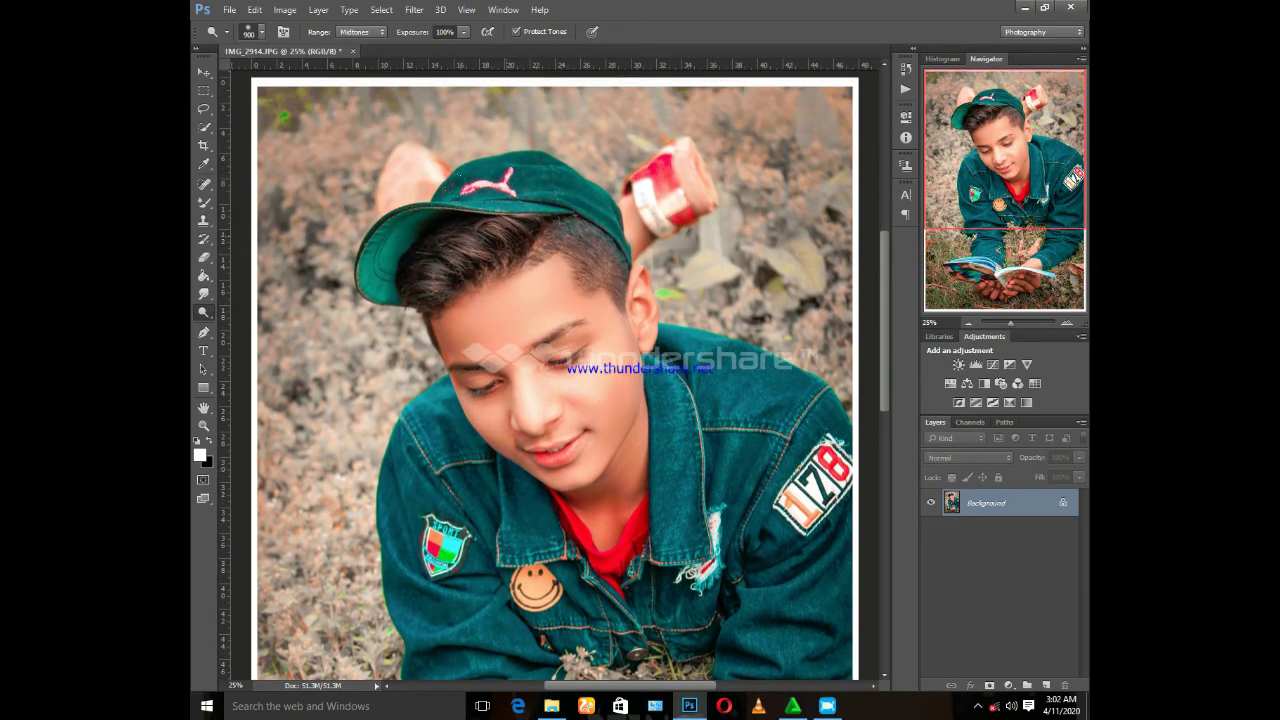
key("bracketleft")
key("bracketleft")
key("bracketleft")
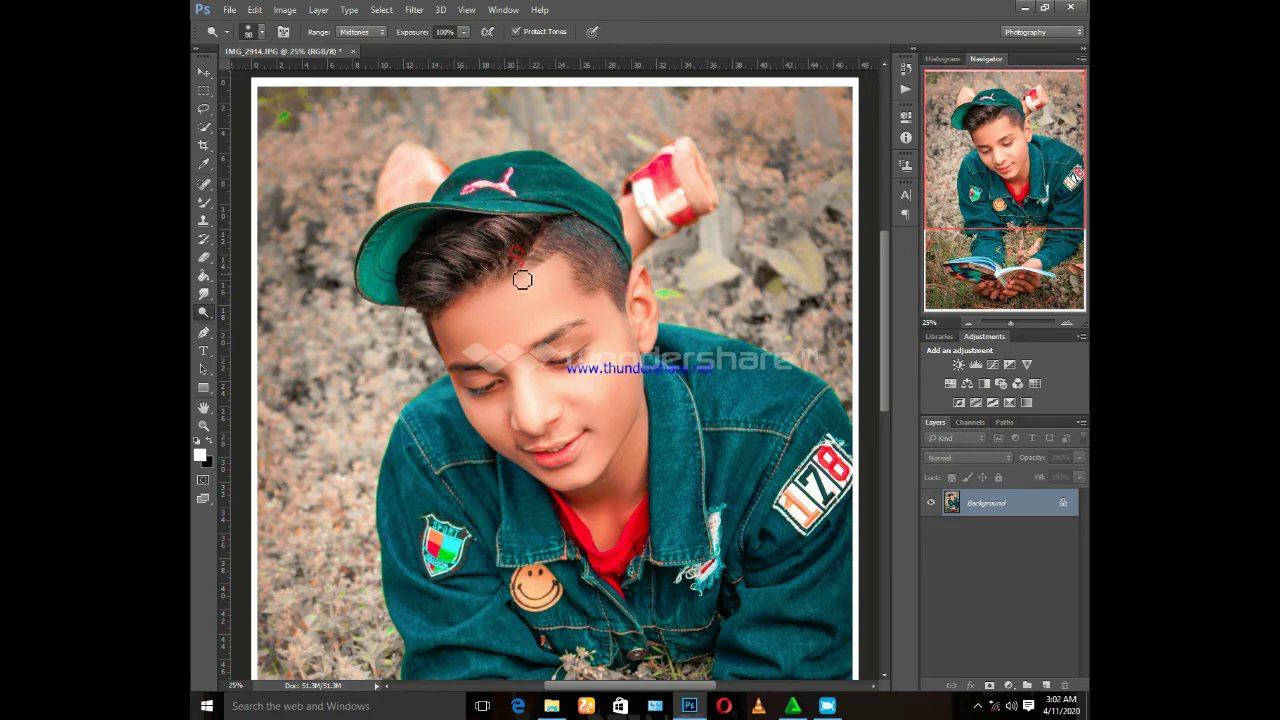
mouse_move(521, 256)
left_mouse_down()
mouse_move(483, 215)
mouse_move(515, 262)
mouse_move(484, 240)
mouse_move(512, 260)
mouse_move(480, 212)
mouse_move(512, 261)
mouse_move(494, 231)
mouse_move(489, 268)
mouse_move(445, 242)
mouse_move(488, 268)
mouse_move(460, 245)
mouse_move(474, 275)
mouse_move(453, 294)
mouse_move(403, 283)
mouse_move(451, 297)
mouse_move(413, 287)
left_mouse_up()
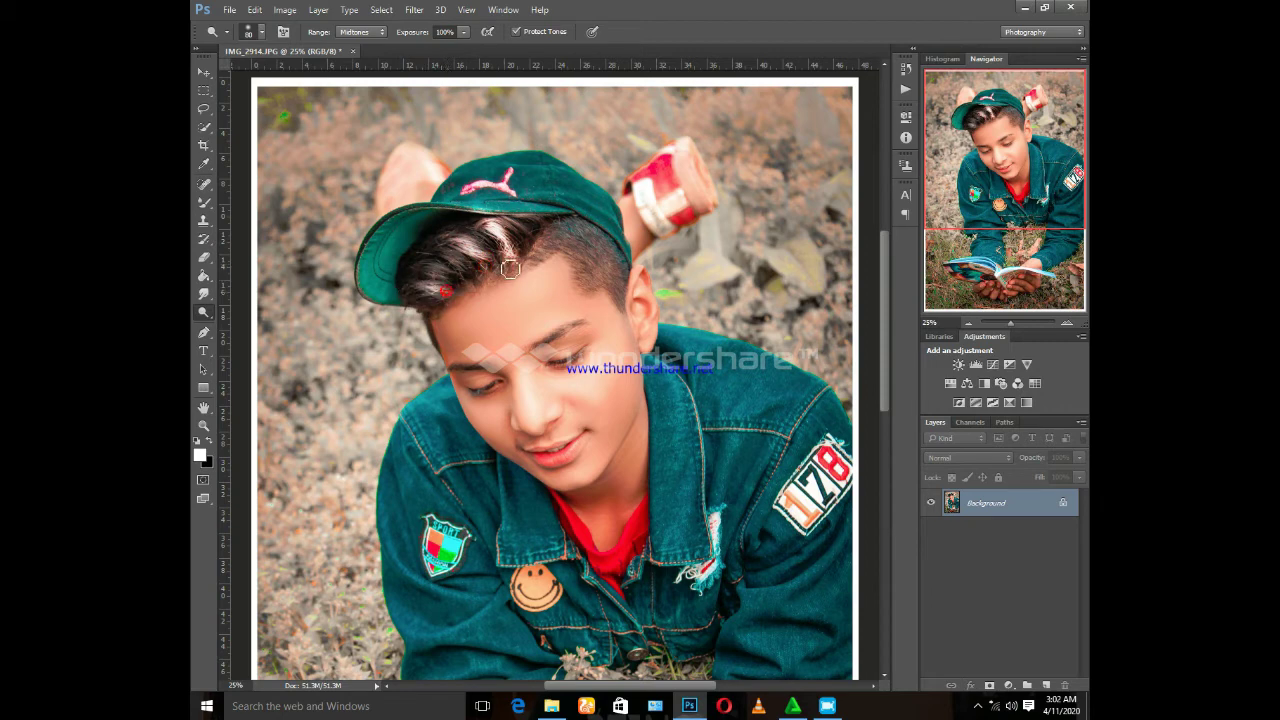
mouse_move(510, 269)
left_mouse_down()
mouse_move(522, 245)
mouse_move(520, 262)
mouse_move(510, 251)
mouse_move(551, 260)
mouse_move(485, 259)
mouse_move(465, 232)
mouse_move(493, 272)
mouse_move(468, 249)
mouse_move(462, 290)
mouse_move(425, 282)
left_mouse_up()
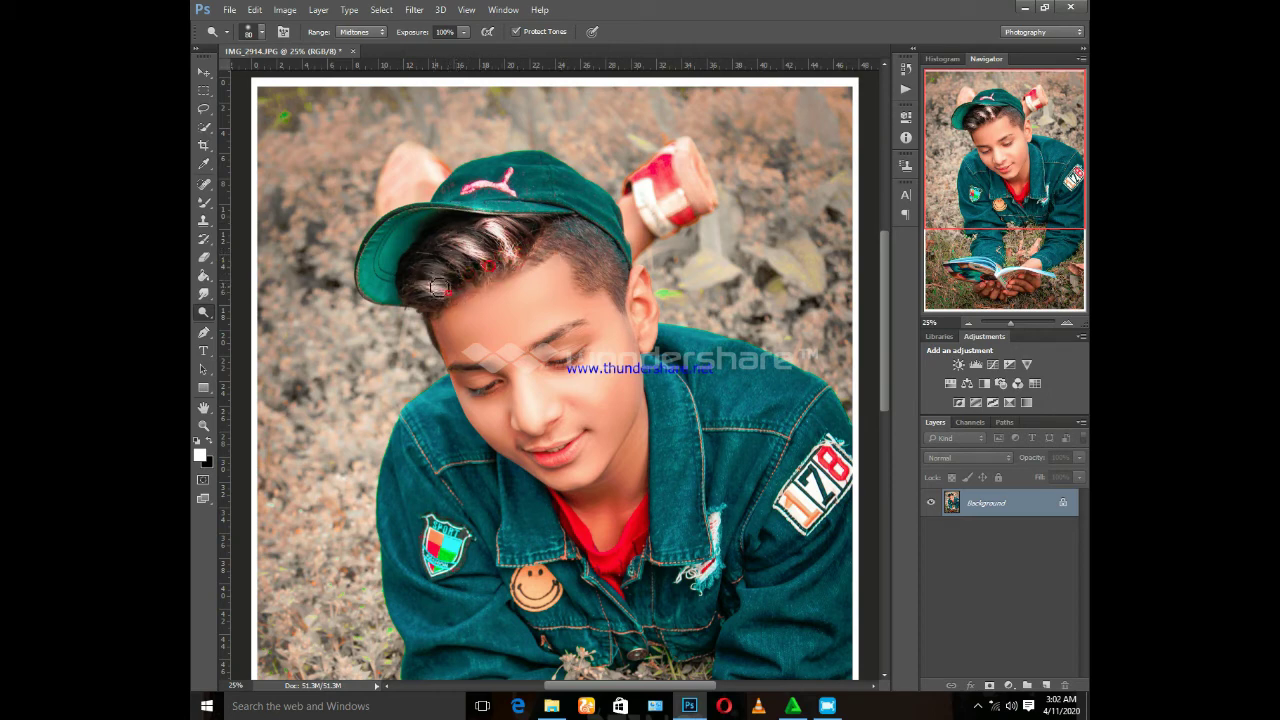
key("ctrl+minus")
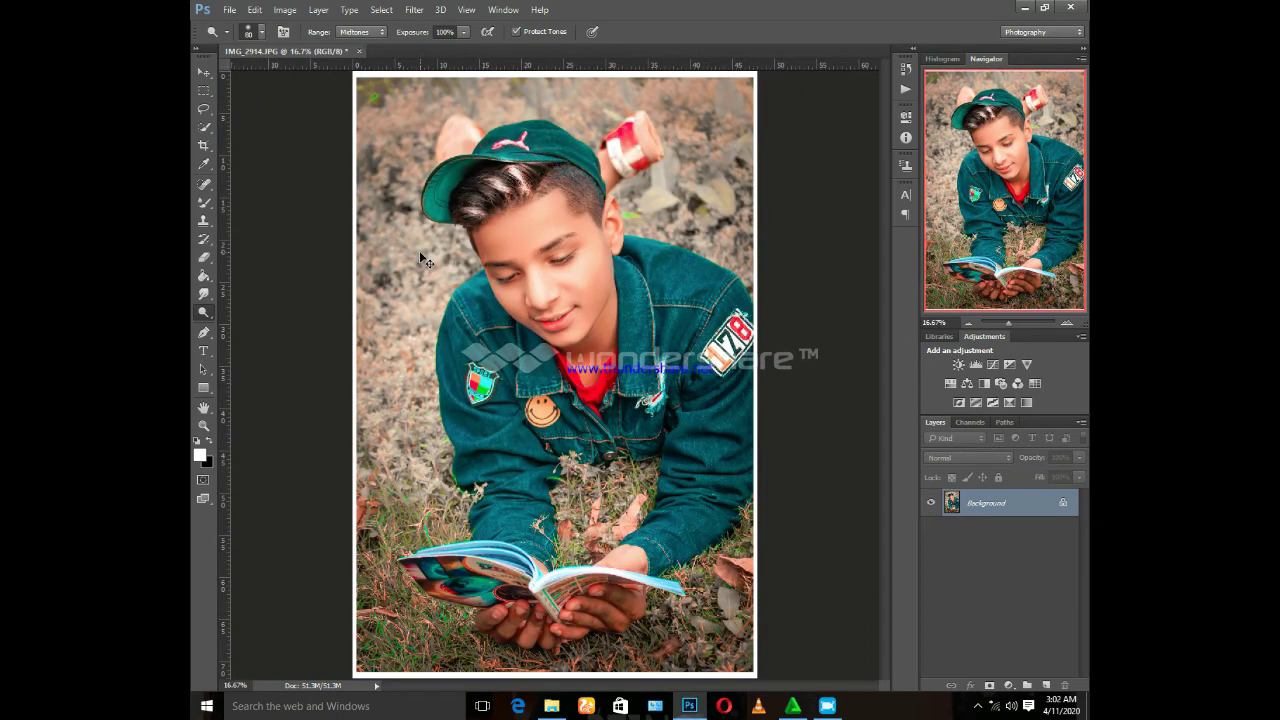
- Reset the zoom to 16.67% and restore the Photoshop window down from full screen
key("ctrl+minus")
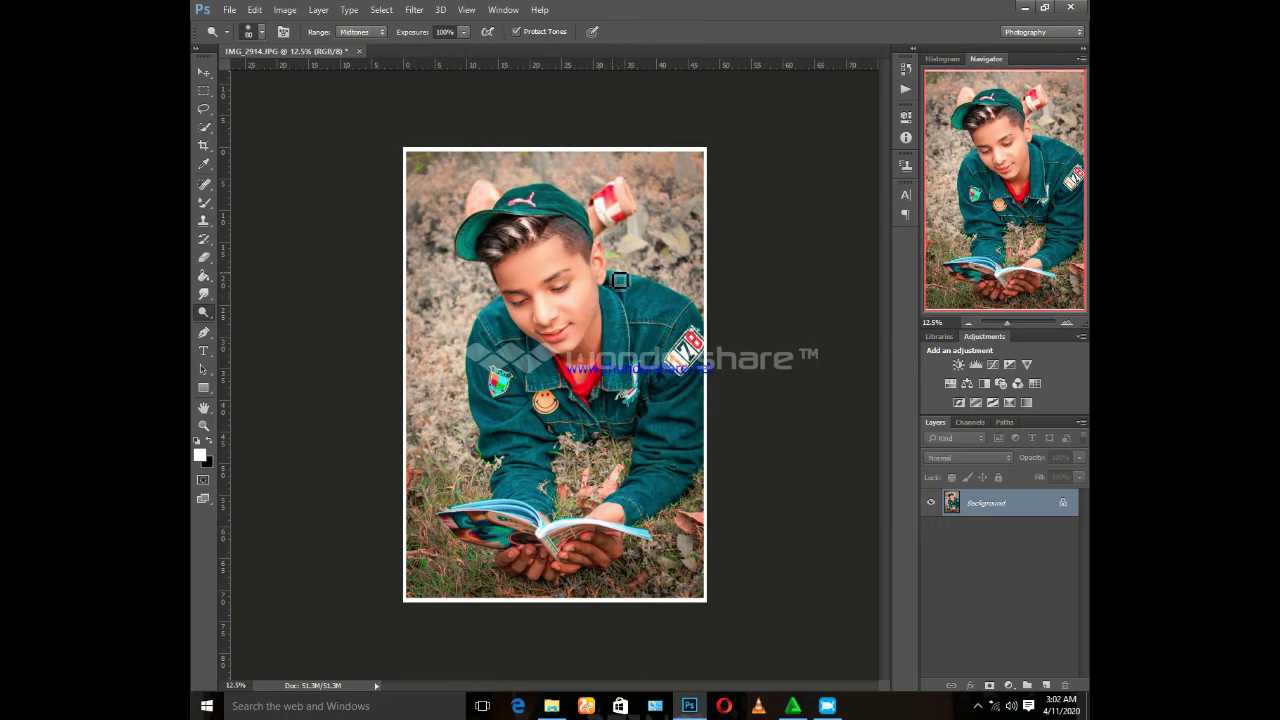
key("ctrl+plus")
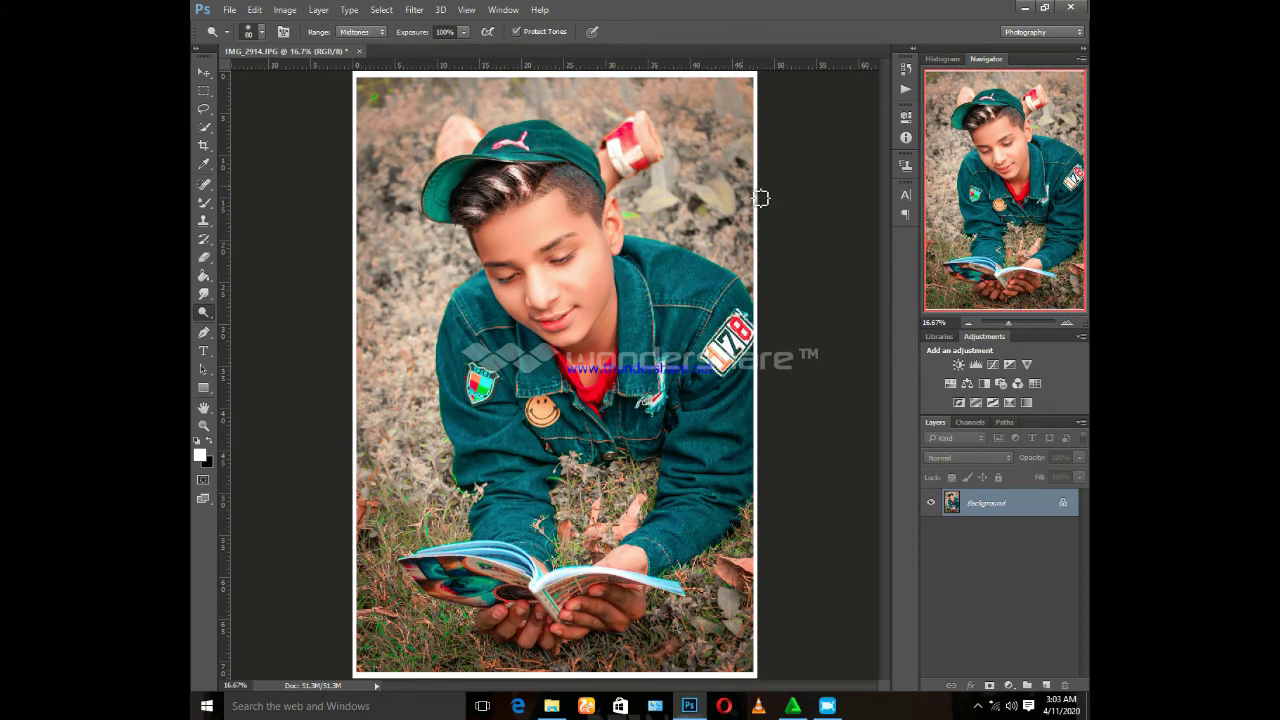
left_click(1045, 7)
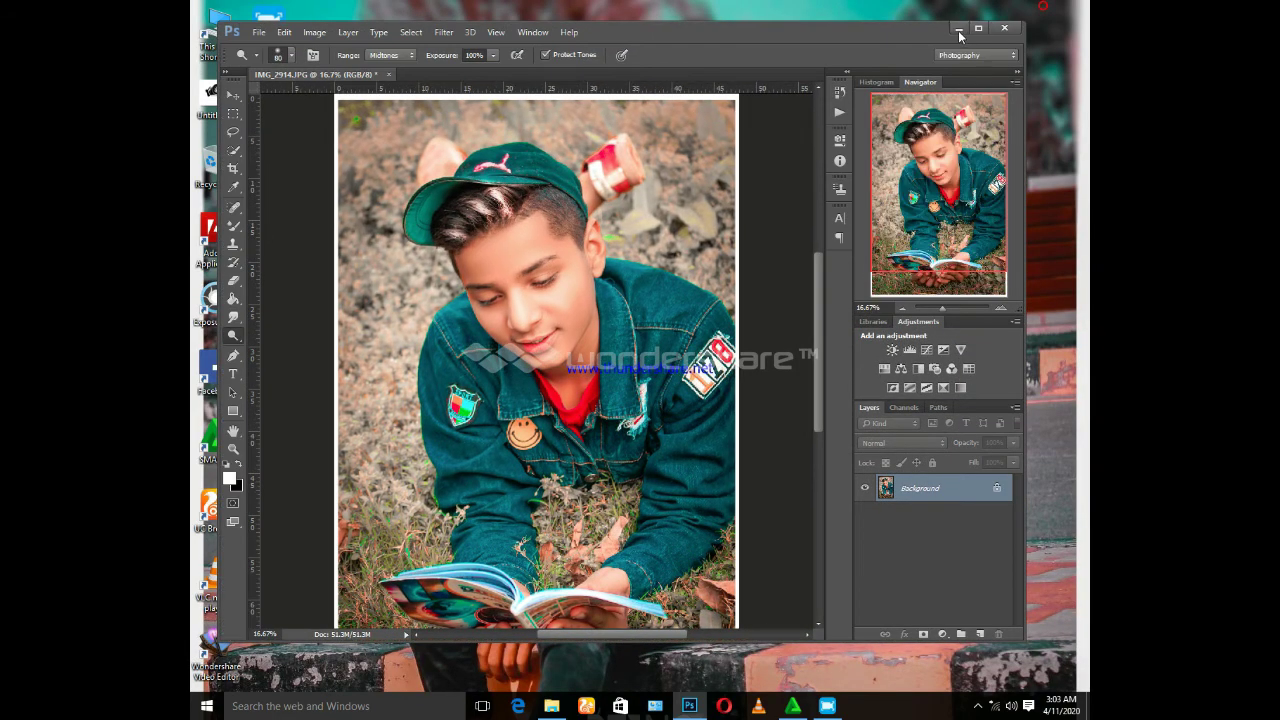
- Drag the signature logo file from the desktop onto the photo and enlarge it
left_click(958, 29)
mouse_move(741, 45)
left_mouse_down()
mouse_move(692, 708)
mouse_move(568, 558)
left_mouse_up()
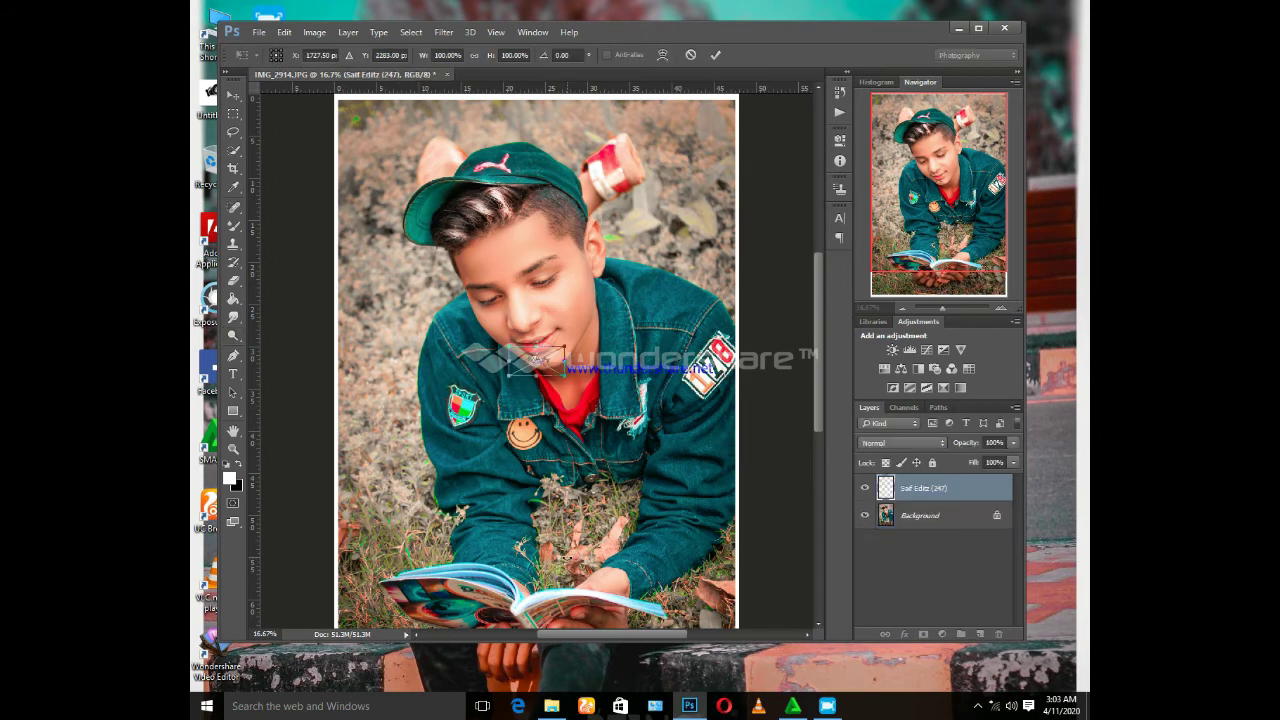
left_click_drag(567, 380, 673, 507)
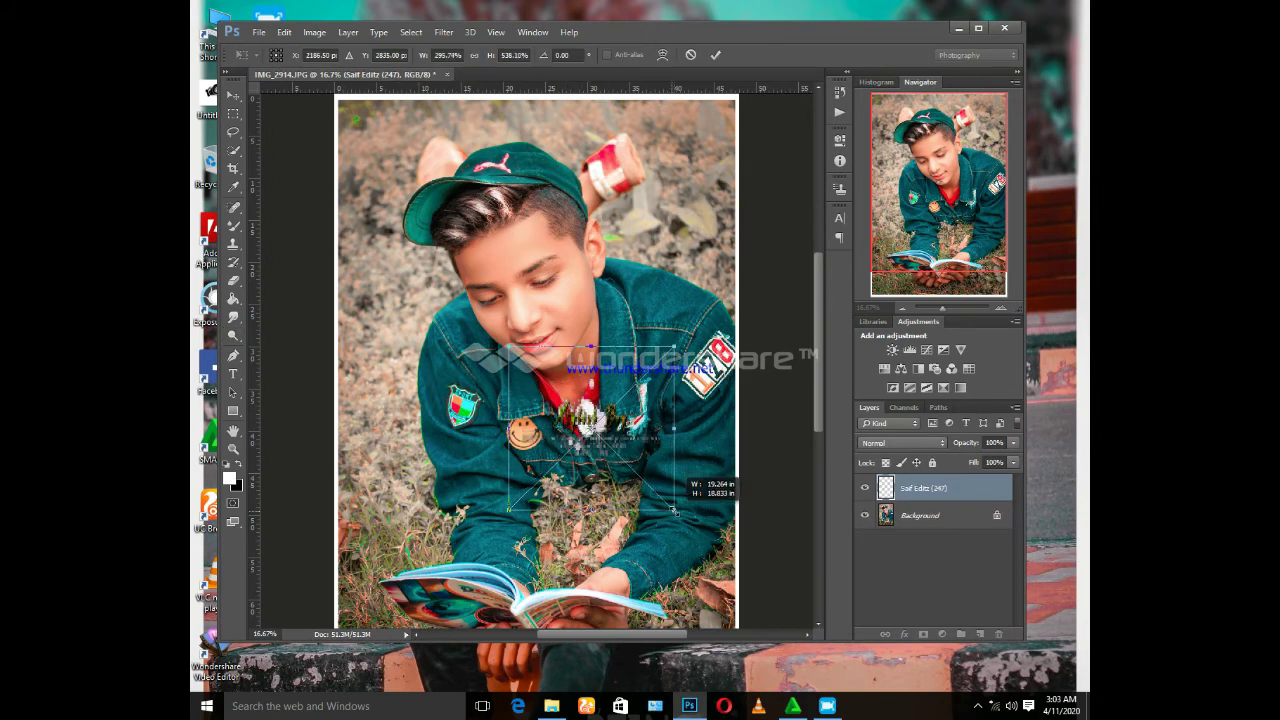
mouse_move(640, 455)
left_mouse_down()
mouse_move(572, 542)
mouse_move(577, 586)
mouse_move(600, 582)
mouse_move(591, 576)
left_mouse_up()
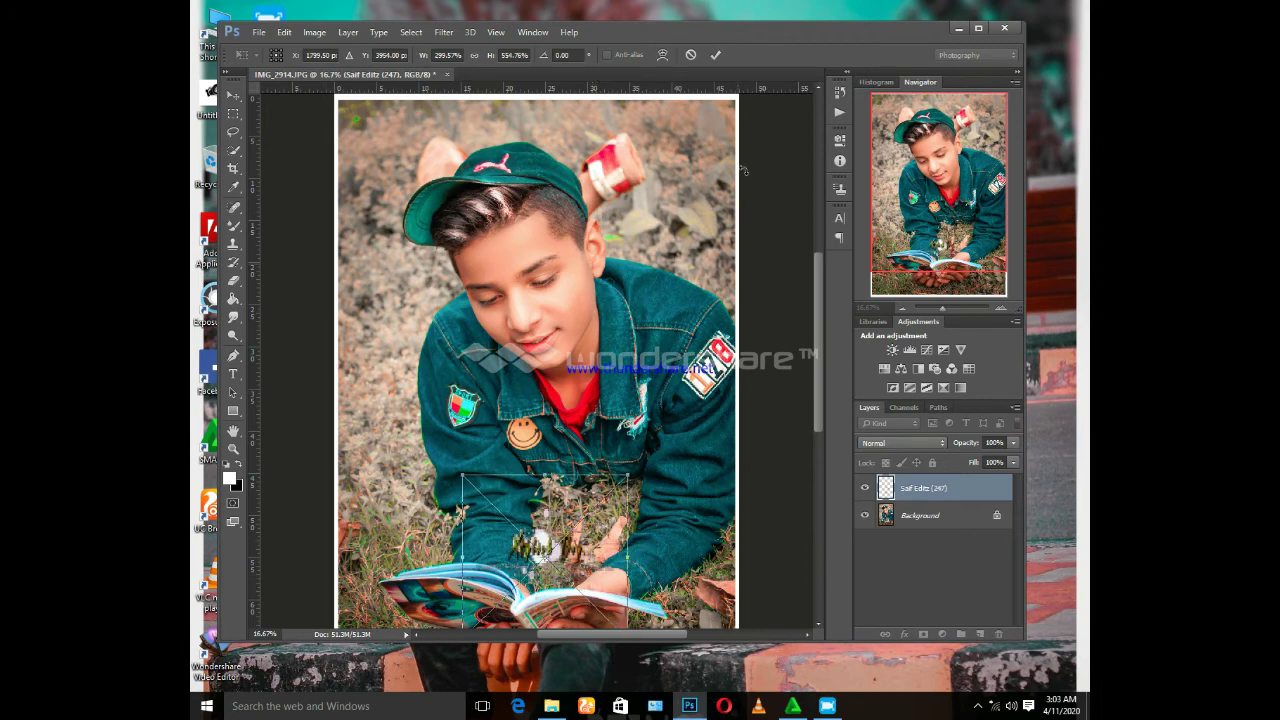
- Commit the logo placement, move it top right beside the cap, and open Levels
key("o")
left_click(715, 56)
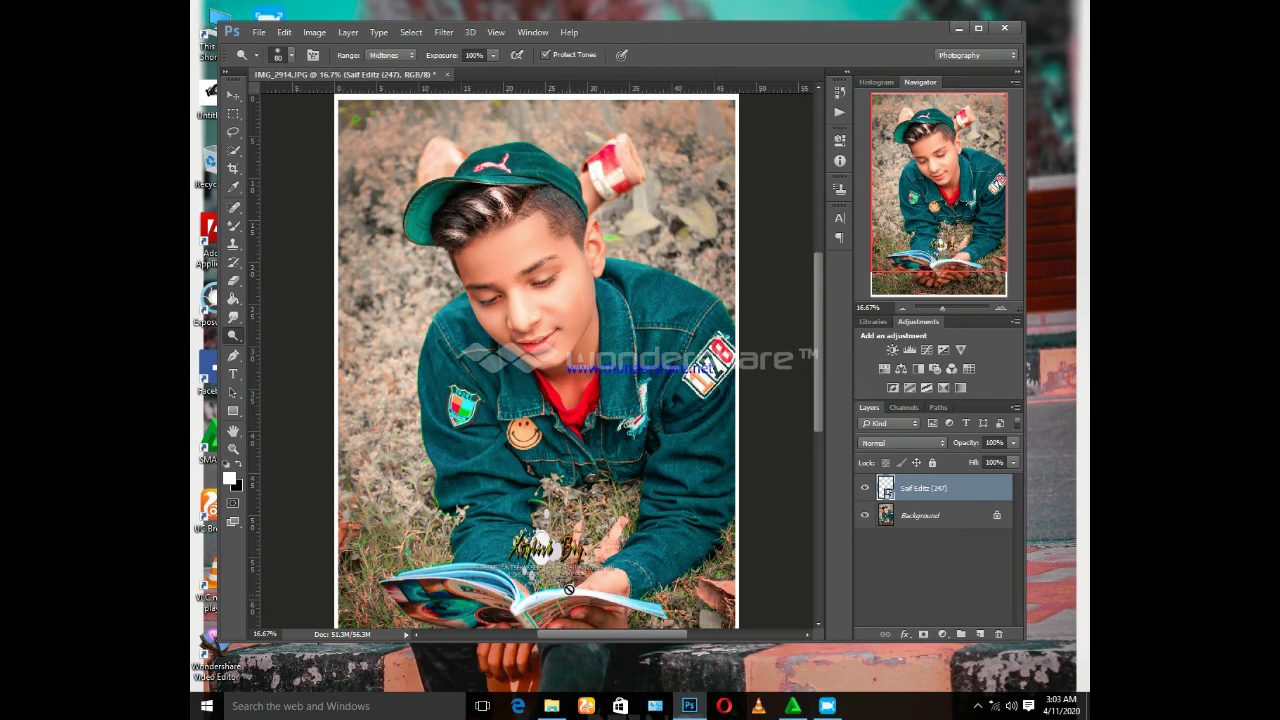
mouse_move(563, 567)
left_mouse_down()
mouse_move(701, 228)
mouse_move(687, 232)
left_mouse_up()
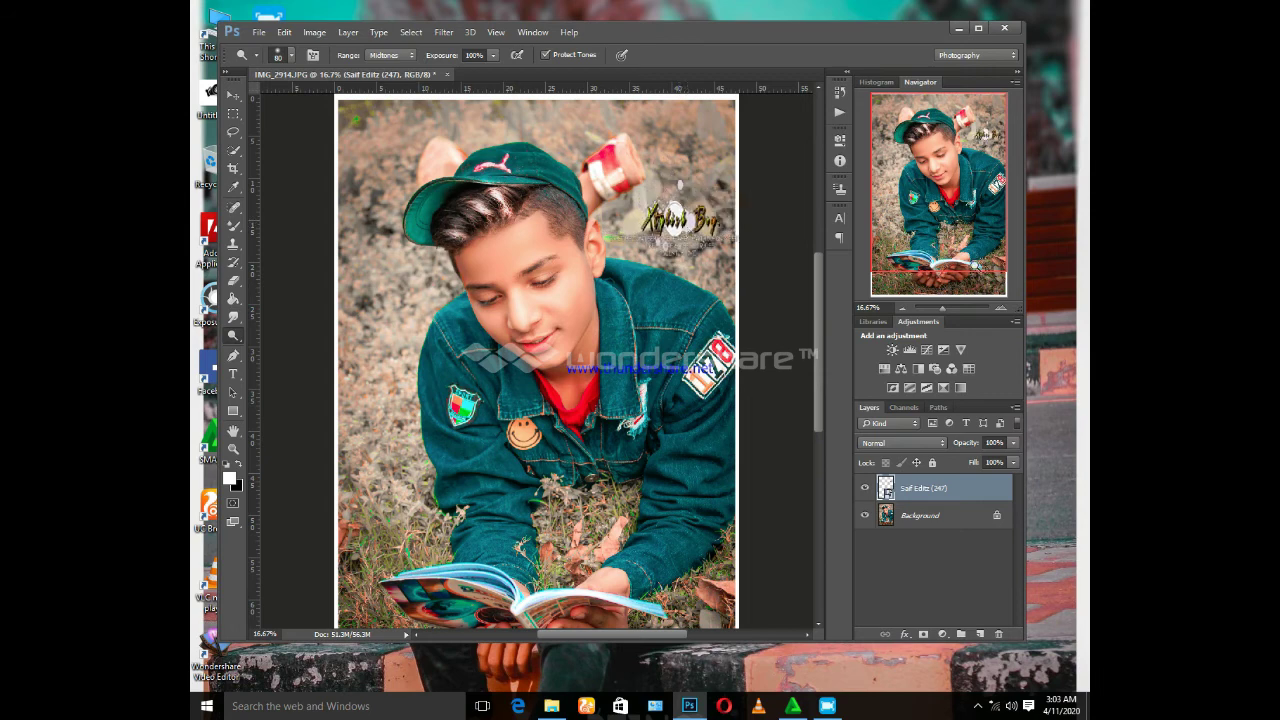
key("ctrl+l")
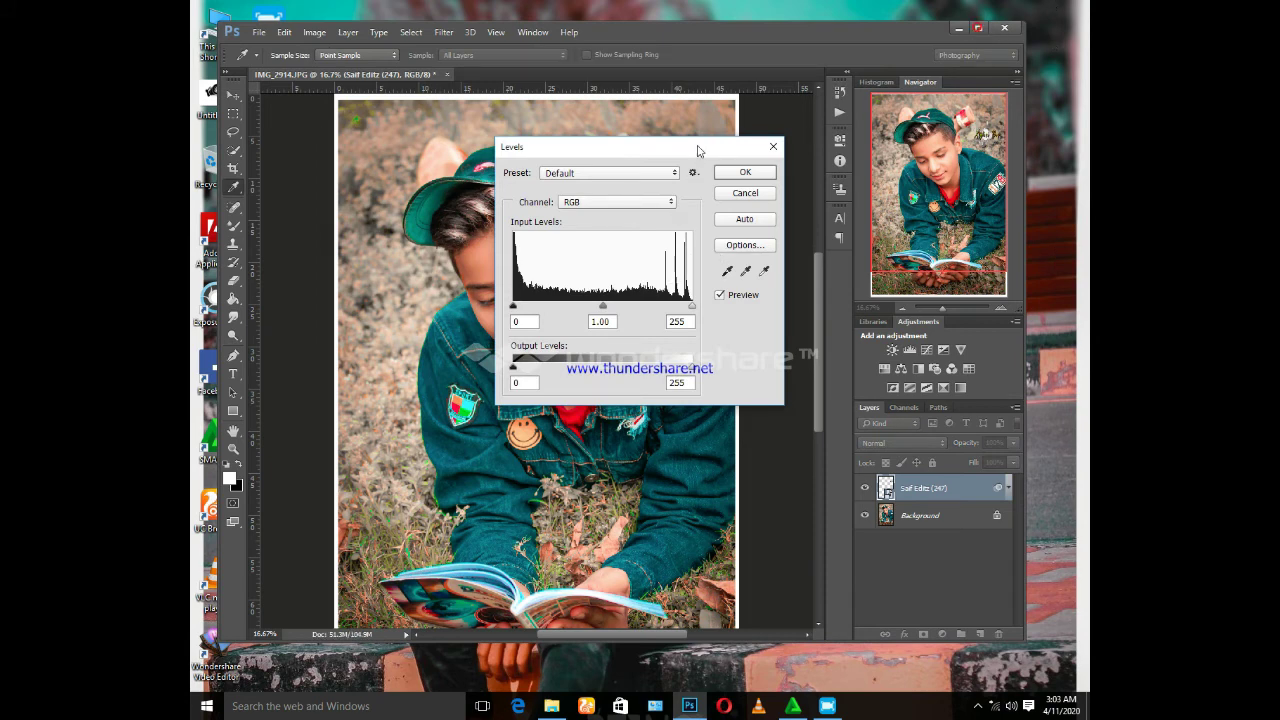
- Set the Levels RGB input values to 34, 1.31 and 199
mouse_move(699, 150)
left_mouse_down()
mouse_move(867, 176)
mouse_move(924, 202)
left_mouse_up()
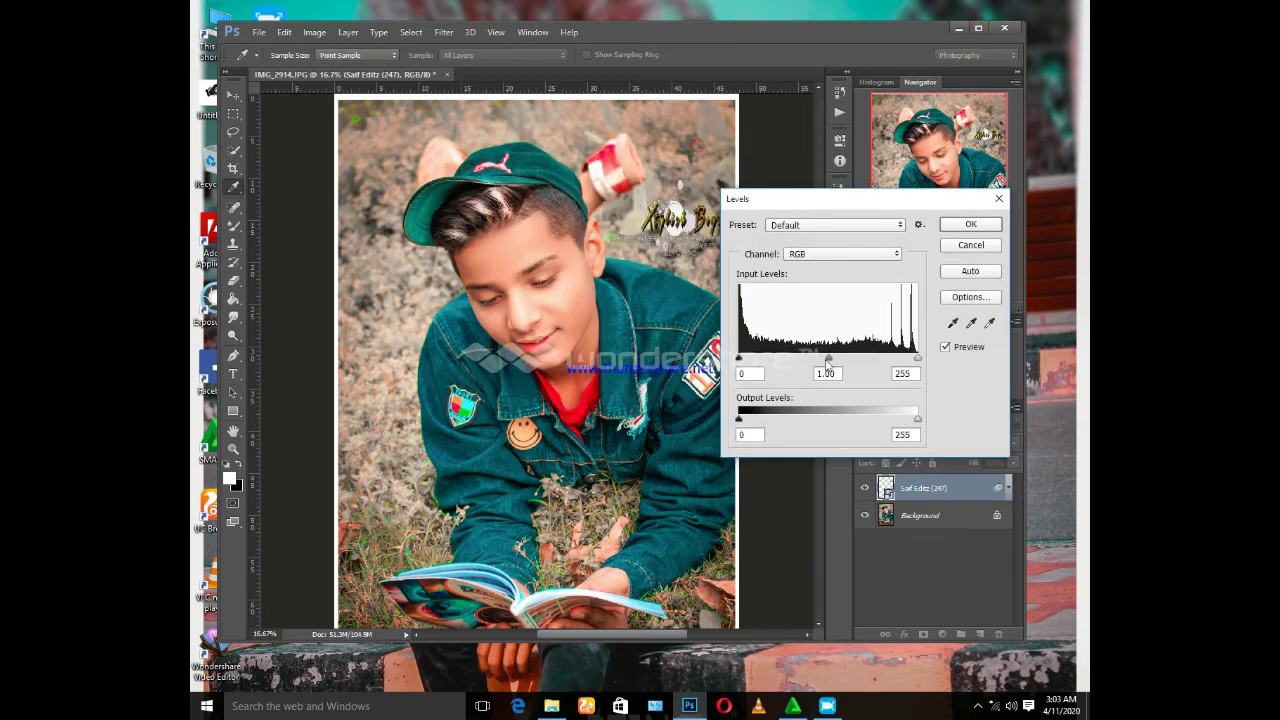
left_click_drag(828, 360, 825, 360)
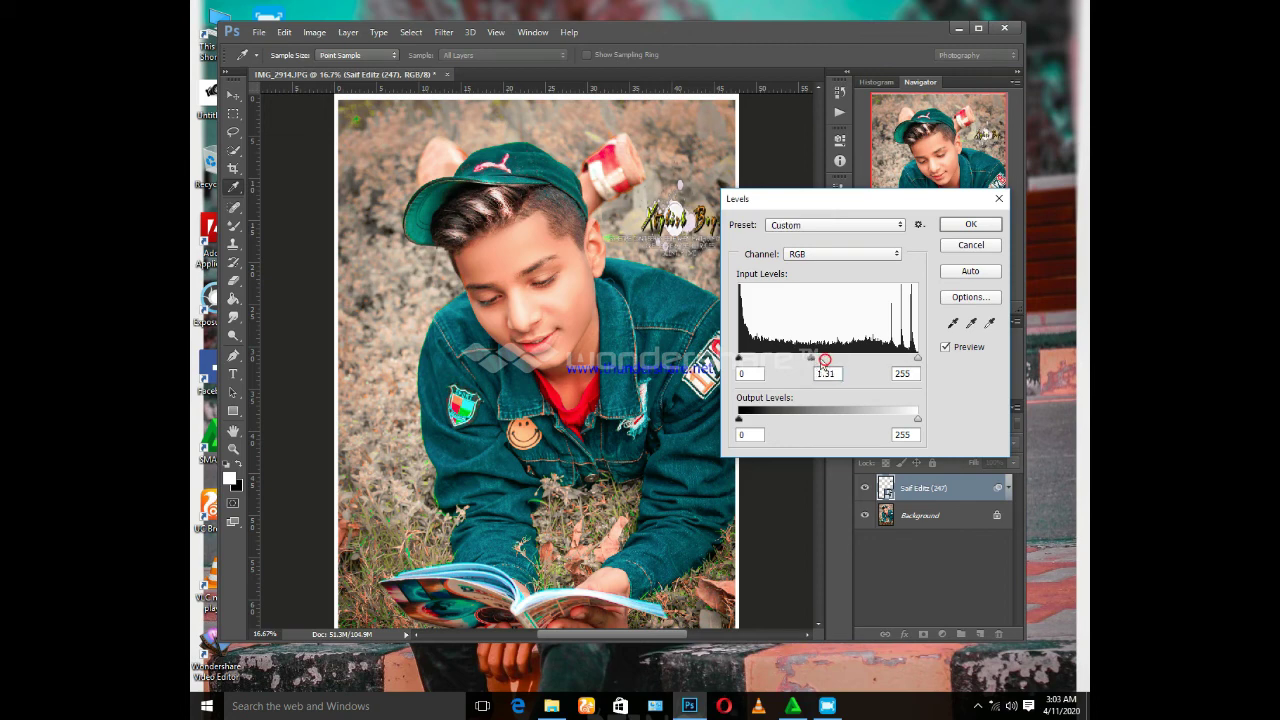
left_click_drag(917, 360, 879, 360)
left_click_drag(739, 358, 763, 360)
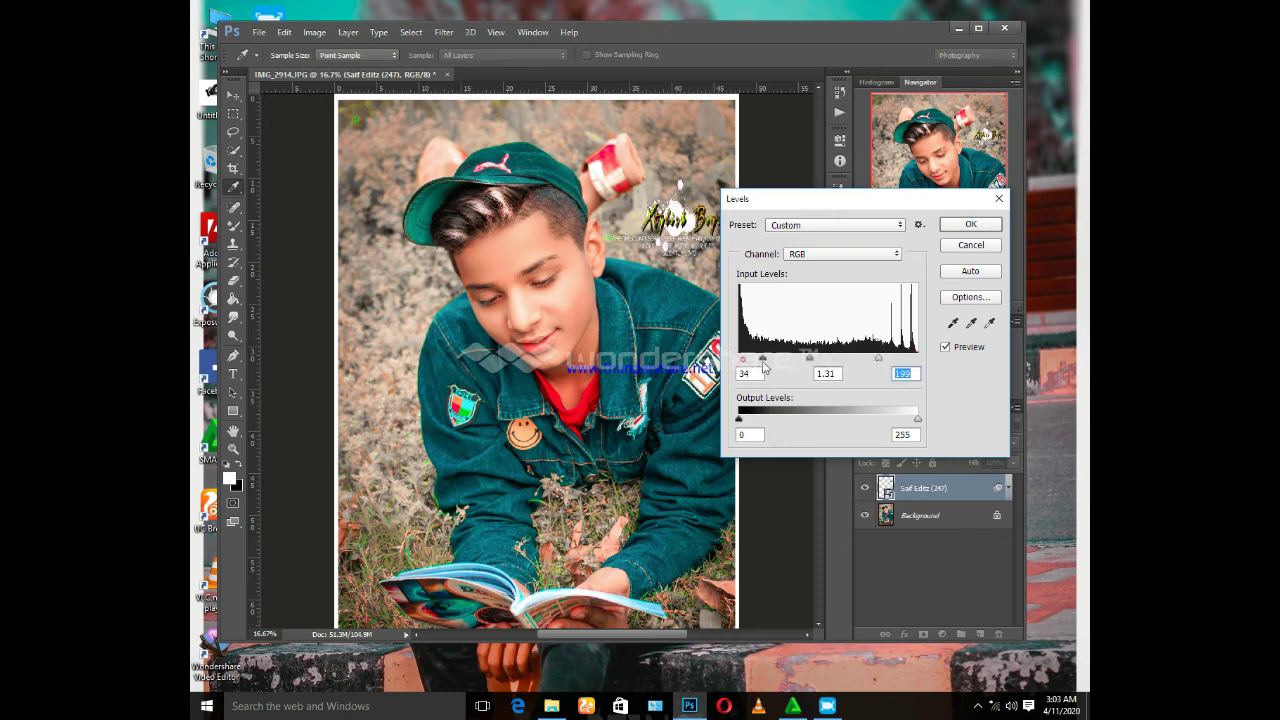
- Nudge the Green channel midtone slightly, apply Levels, and maximize the Photoshop window
left_click(846, 256)
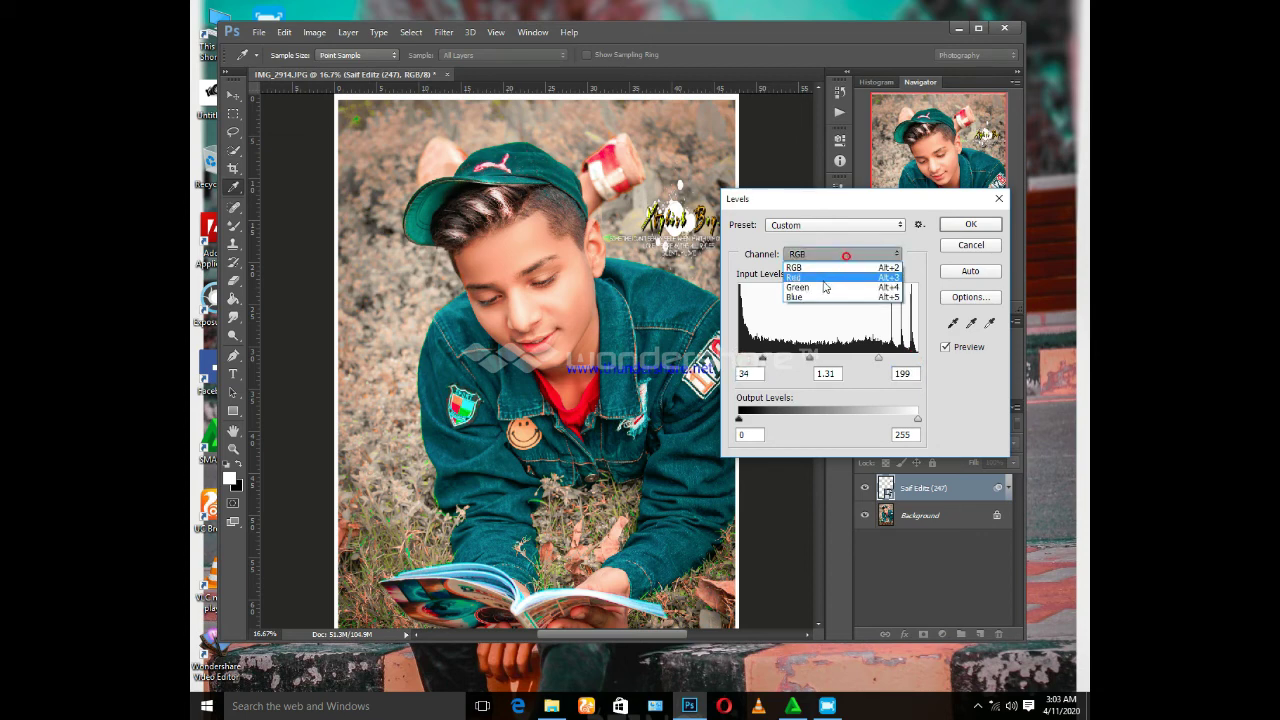
left_click(824, 287)
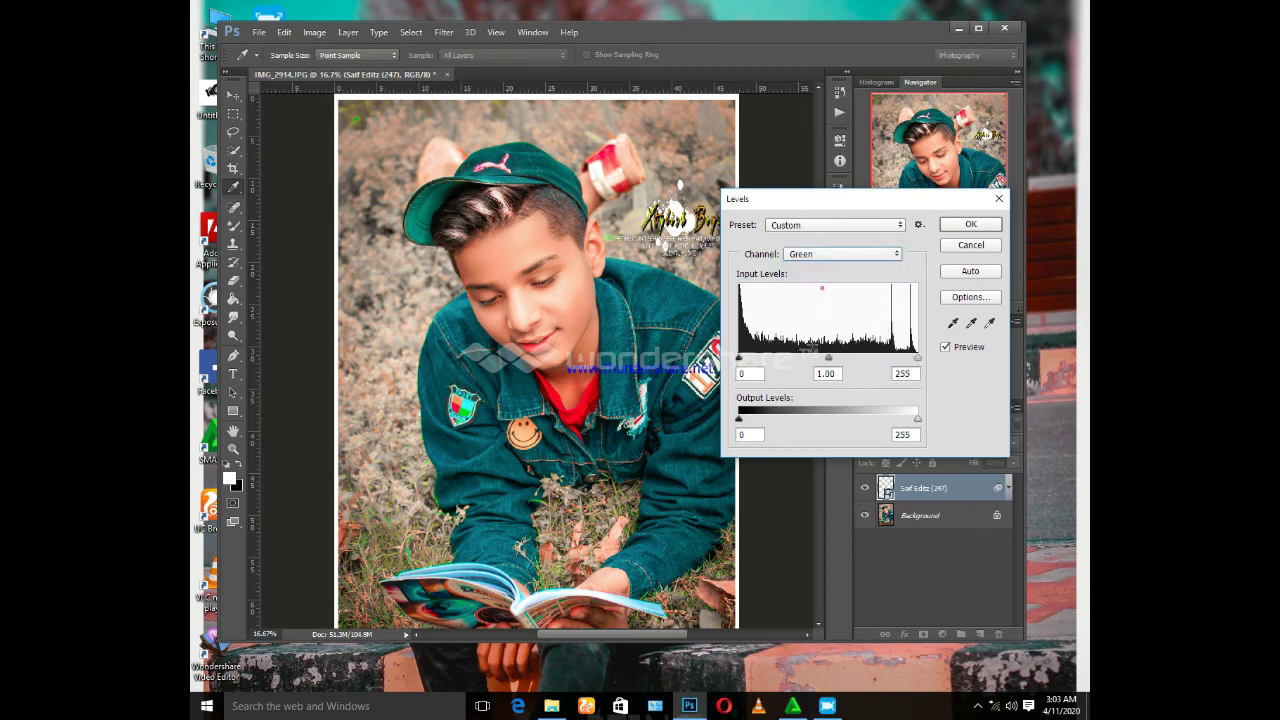
left_click(828, 360)
left_click_drag(828, 360, 826, 360)
left_click(970, 225)
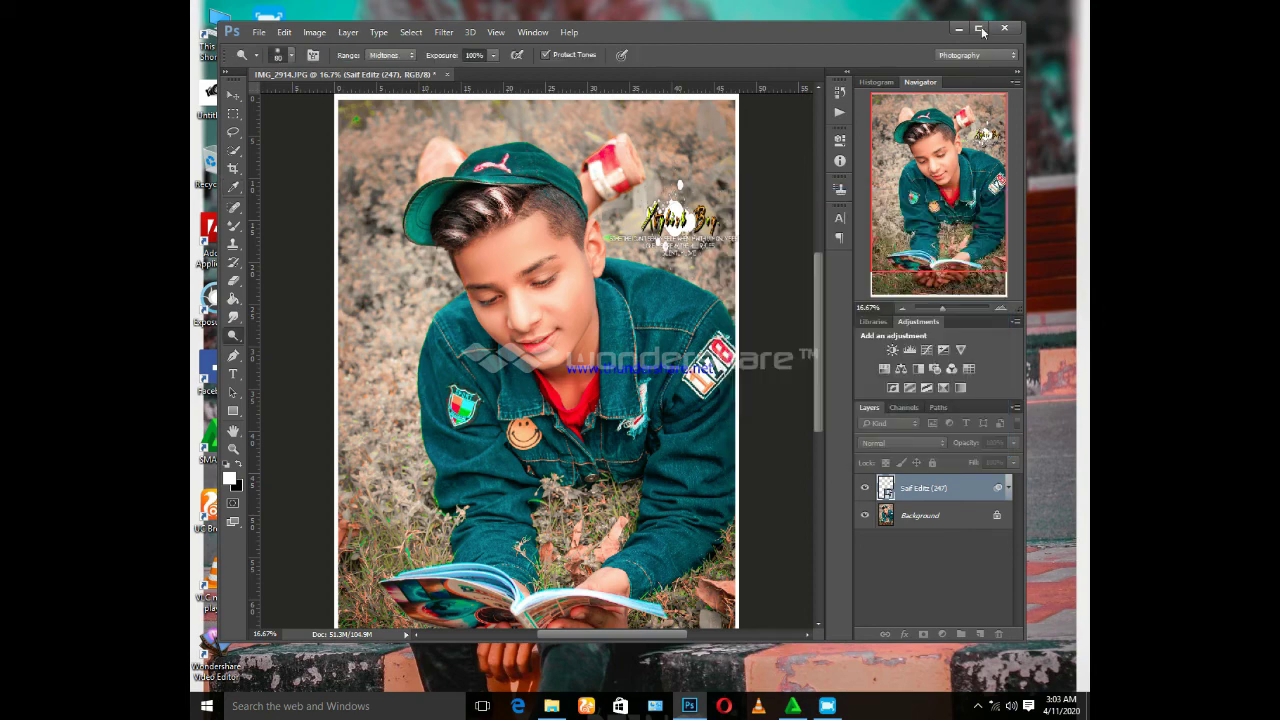
left_click(979, 28)
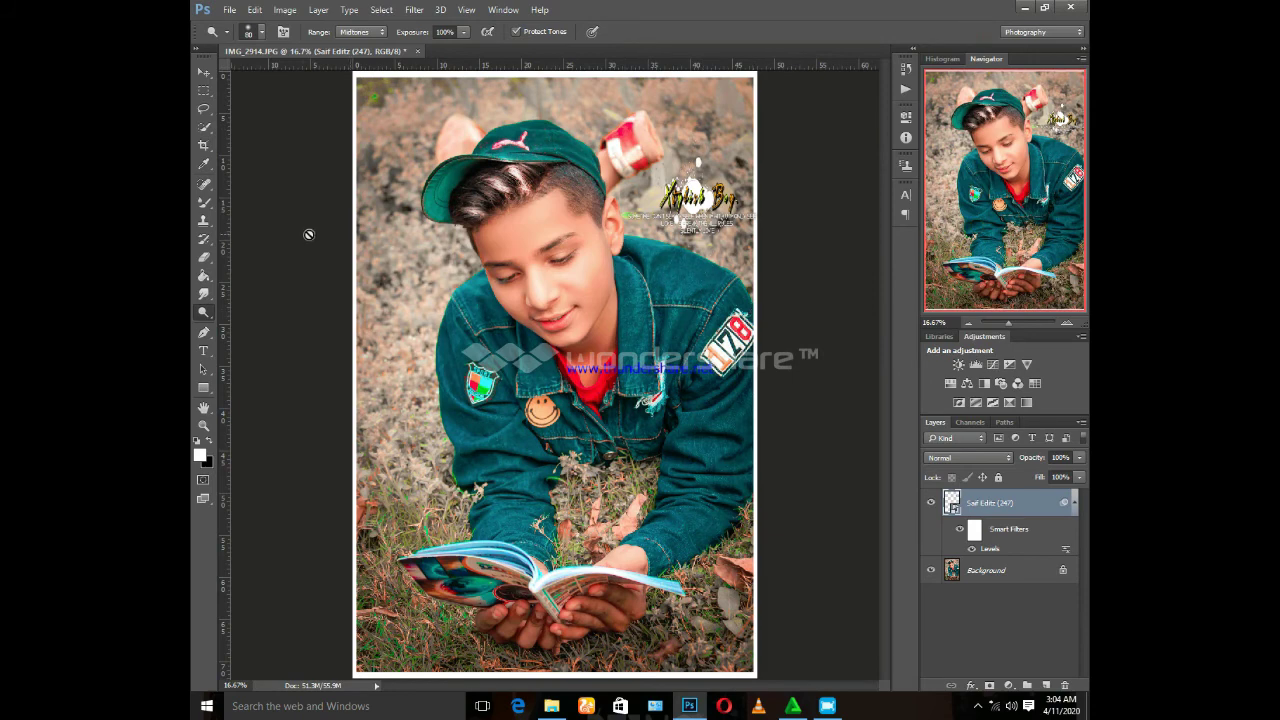
- Rasterize the logo layer with the Eraser tool and enlarge the eraser brush to 175
left_click(204, 257)
left_click(662, 228)
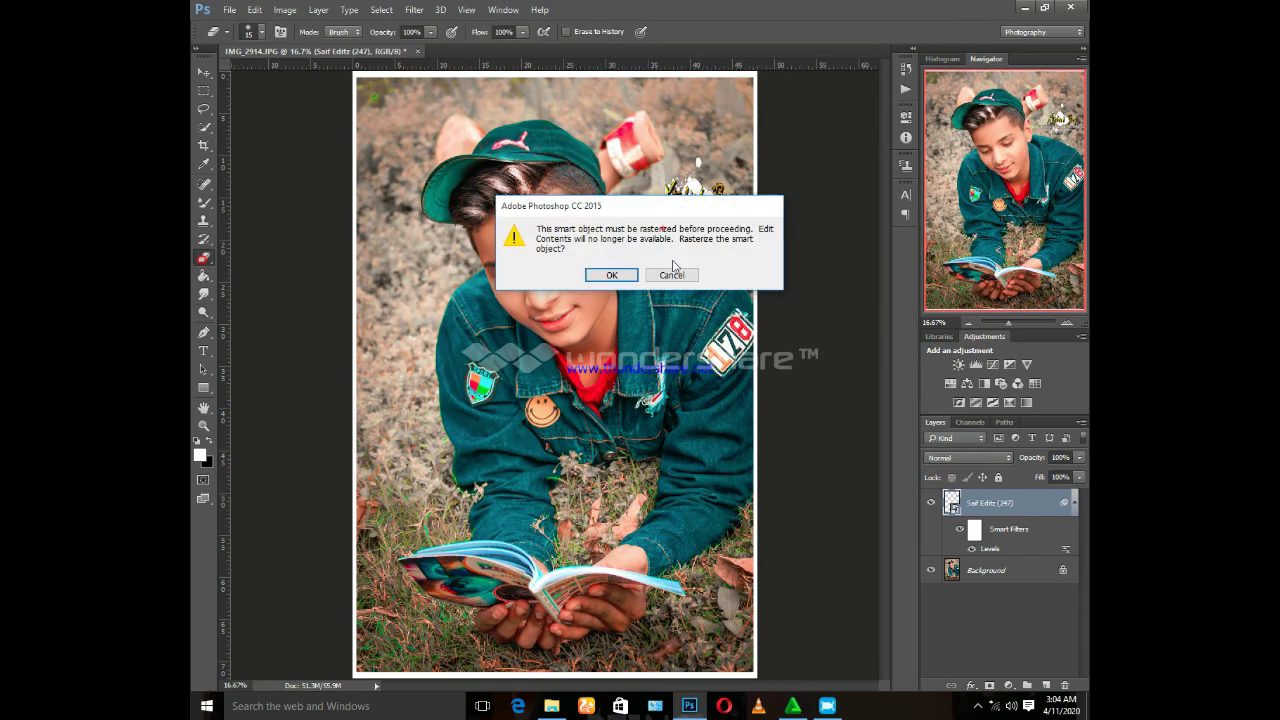
left_click(612, 272)
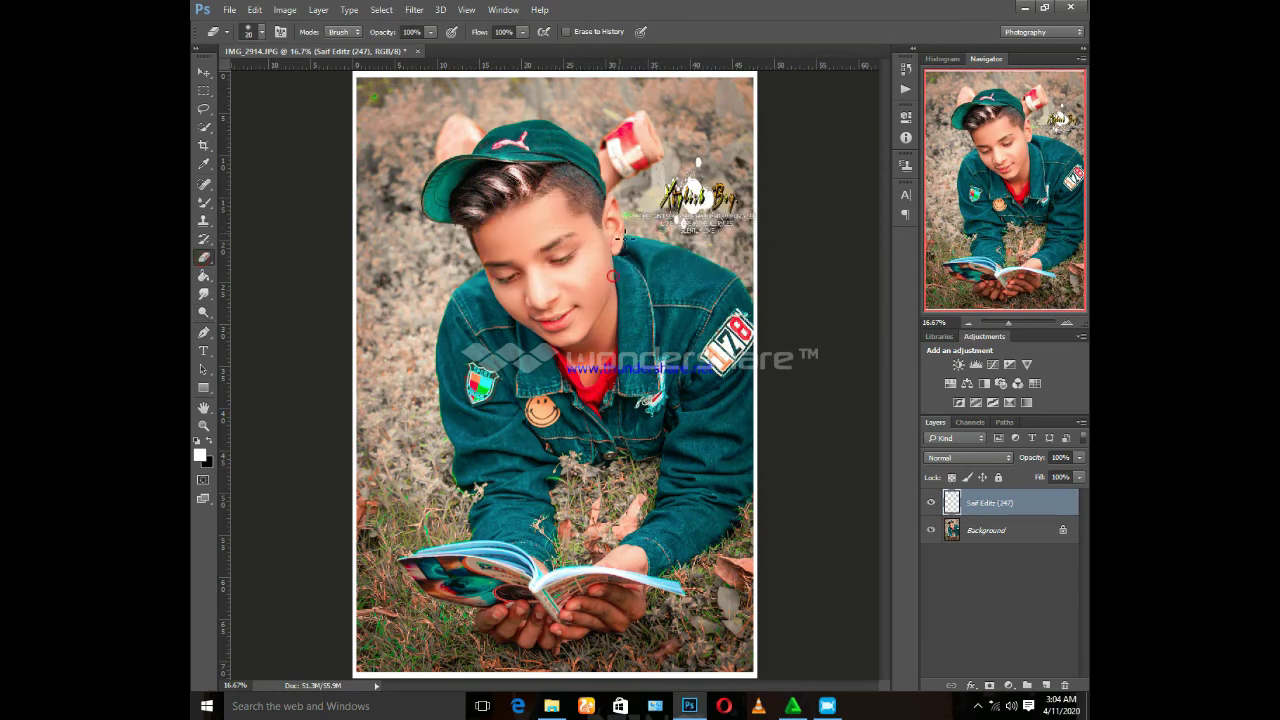
key("bracketright")
key("bracketright")
key("bracketright")
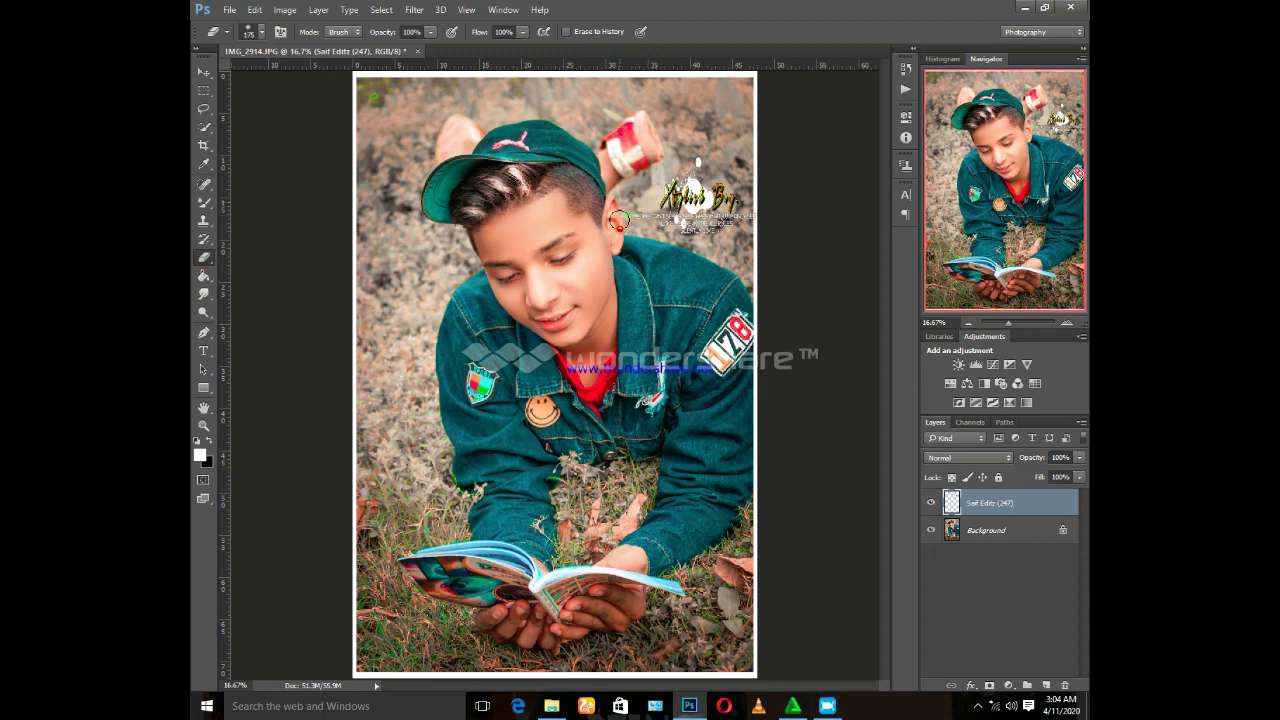